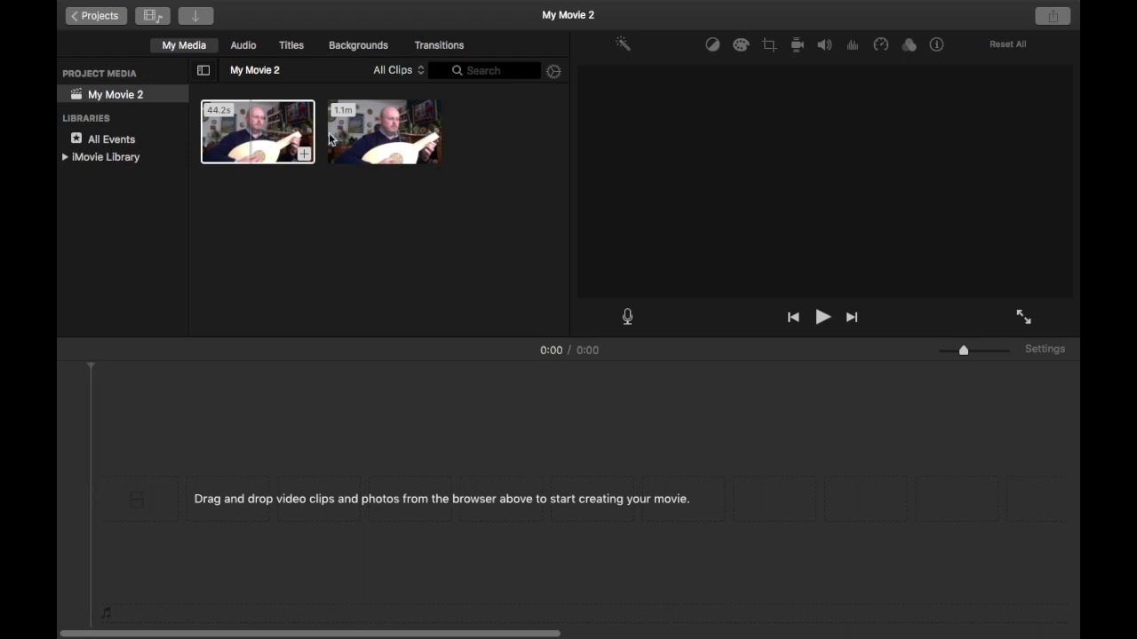
Open the Maps & Backgrounds browser for the My Movie 2 project
{"action": "left_click", "coordinate": [360, 47]}
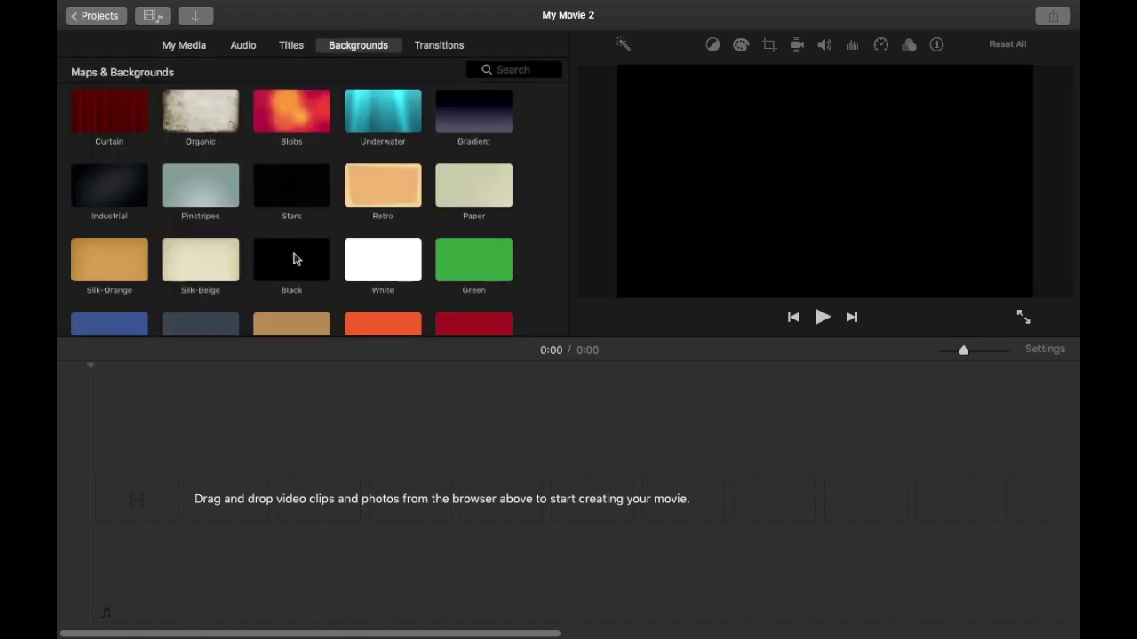
Place the Black background at the start of the empty timeline, then return to My Media
{"action": "left_click_drag", "start_coordinate": [275, 261], "coordinate": [98, 500]}
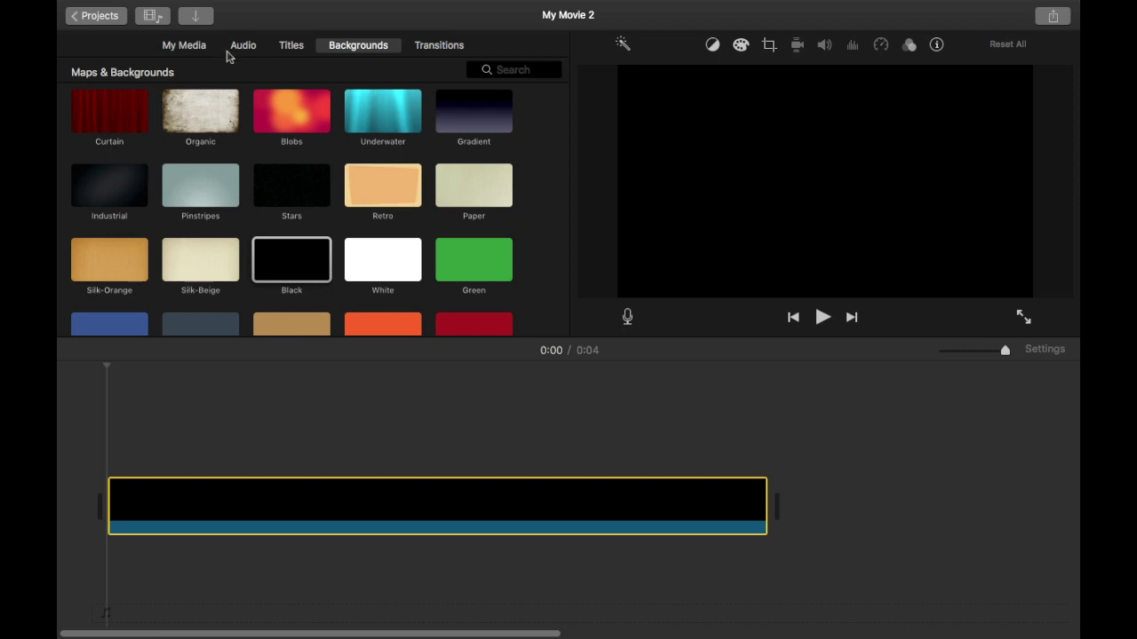
{"action": "left_click", "coordinate": [186, 45]}
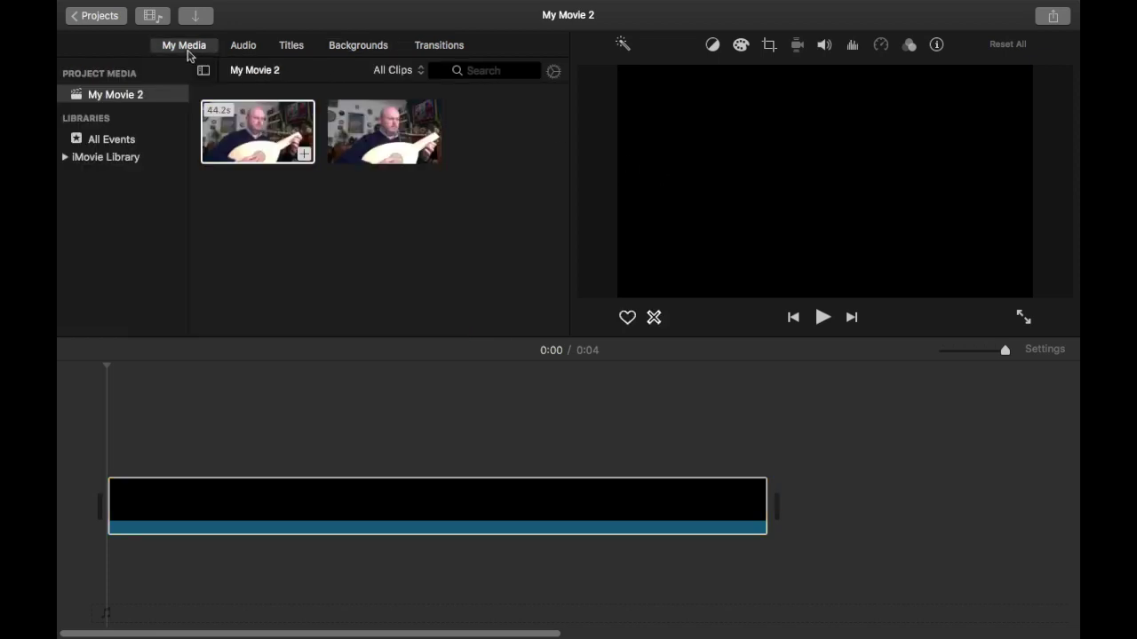
Put the 44.2-second first lute take over the Black background, stretching the background to 44.7 seconds
{"action": "left_click", "coordinate": [261, 149]}
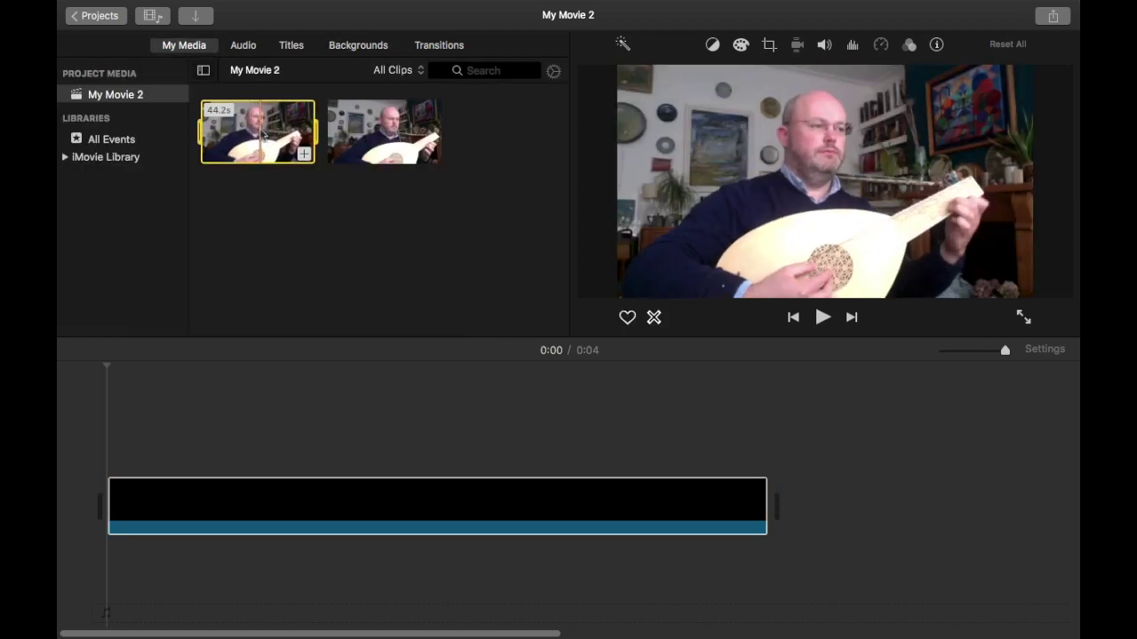
{"action": "left_click_drag", "start_coordinate": [260, 150], "coordinate": [128, 451]}
{"action": "left_click_drag", "start_coordinate": [229, 458], "coordinate": [209, 459]}
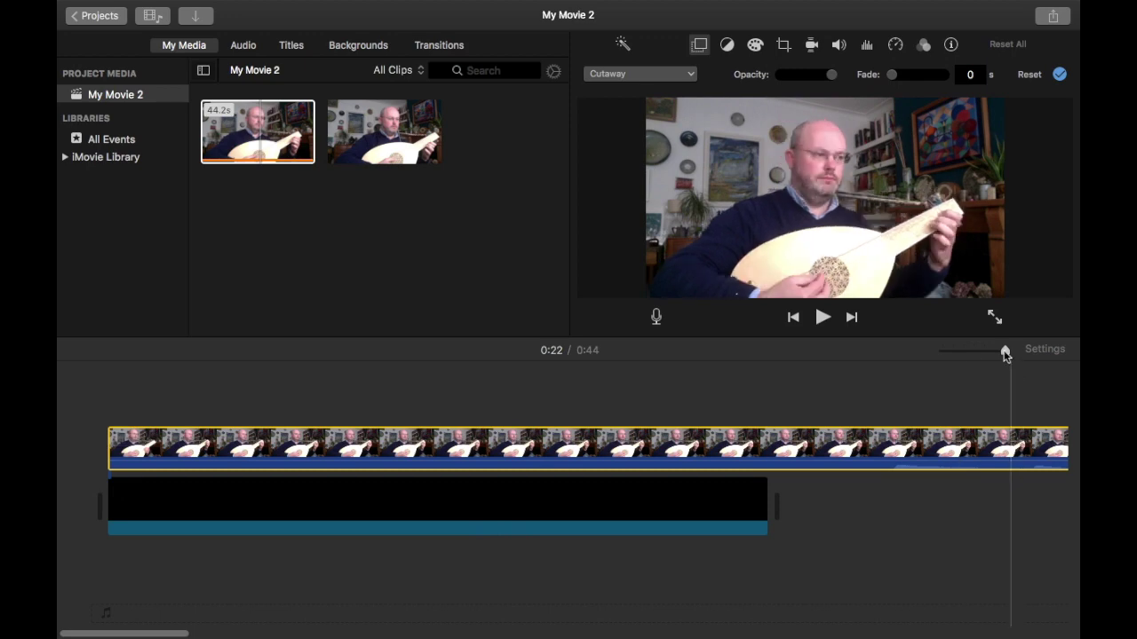
{"action": "left_click_drag", "start_coordinate": [1004, 350], "coordinate": [963, 351]}
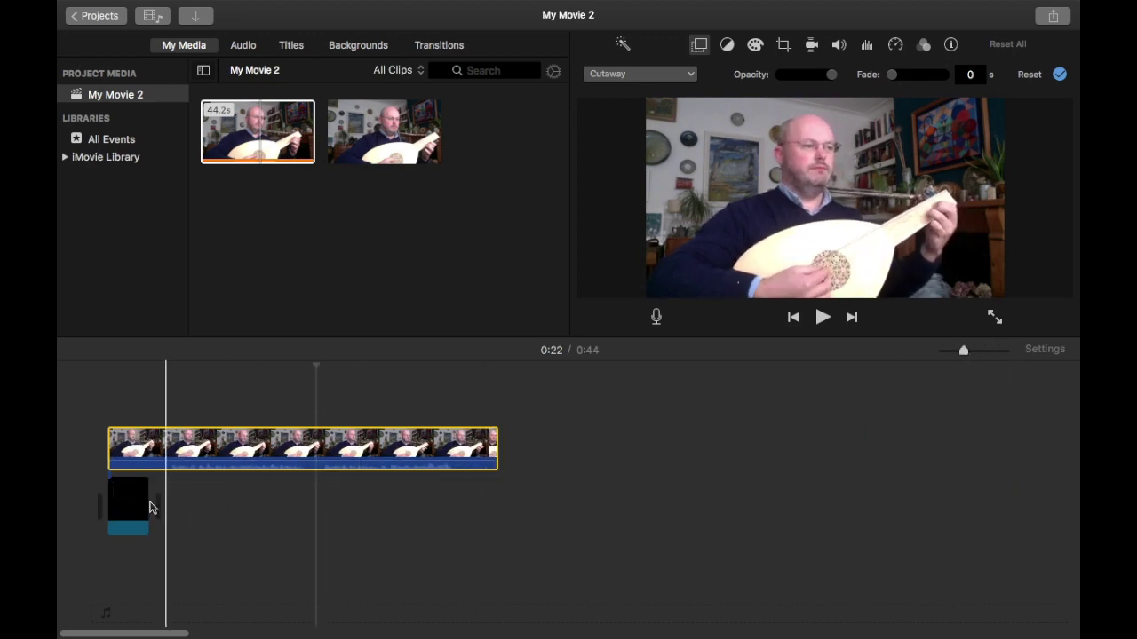
{"action": "left_click_drag", "start_coordinate": [148, 504], "coordinate": [484, 521]}
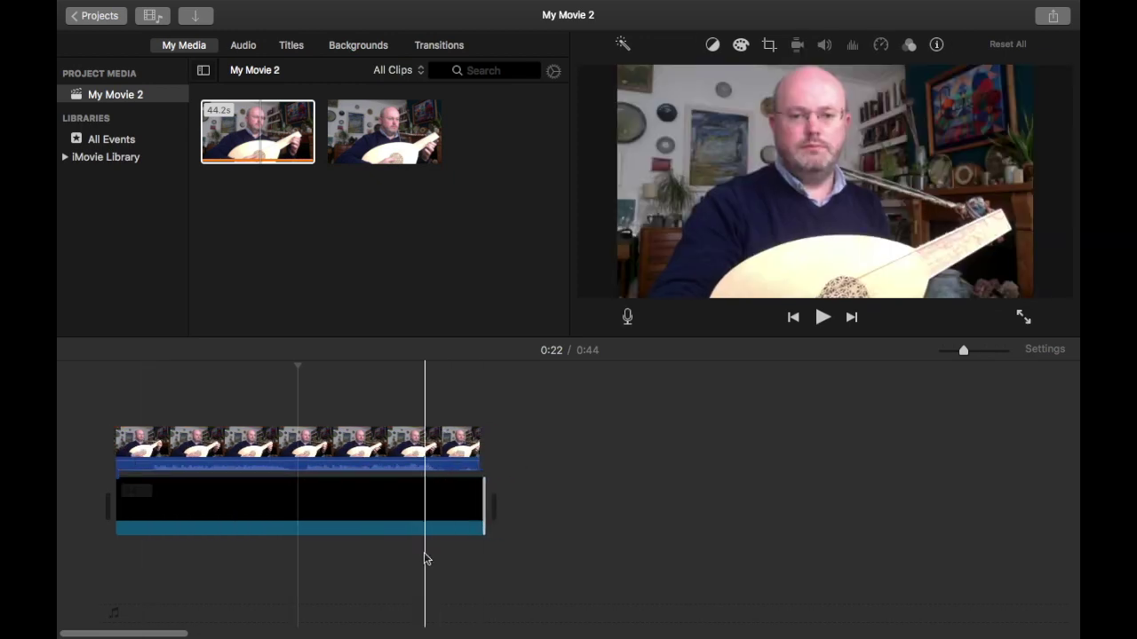
Shorten the ends of the lute take and the Black background
{"action": "left_click", "coordinate": [305, 527]}
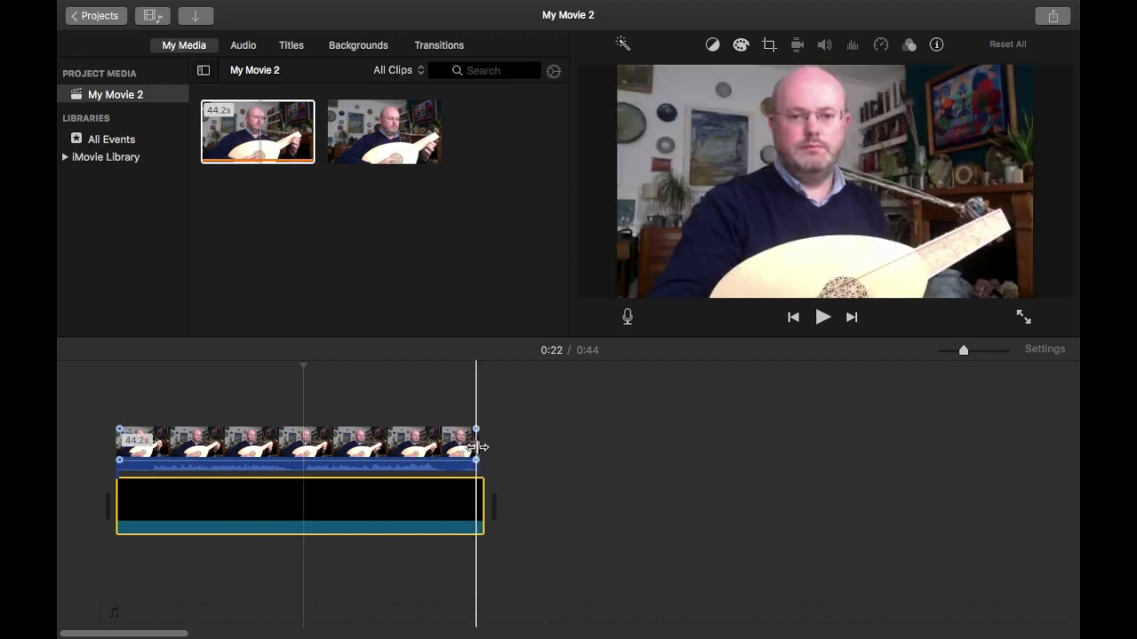
{"action": "left_click_drag", "start_coordinate": [477, 448], "coordinate": [293, 448]}
{"action": "left_click_drag", "start_coordinate": [475, 497], "coordinate": [298, 497]}
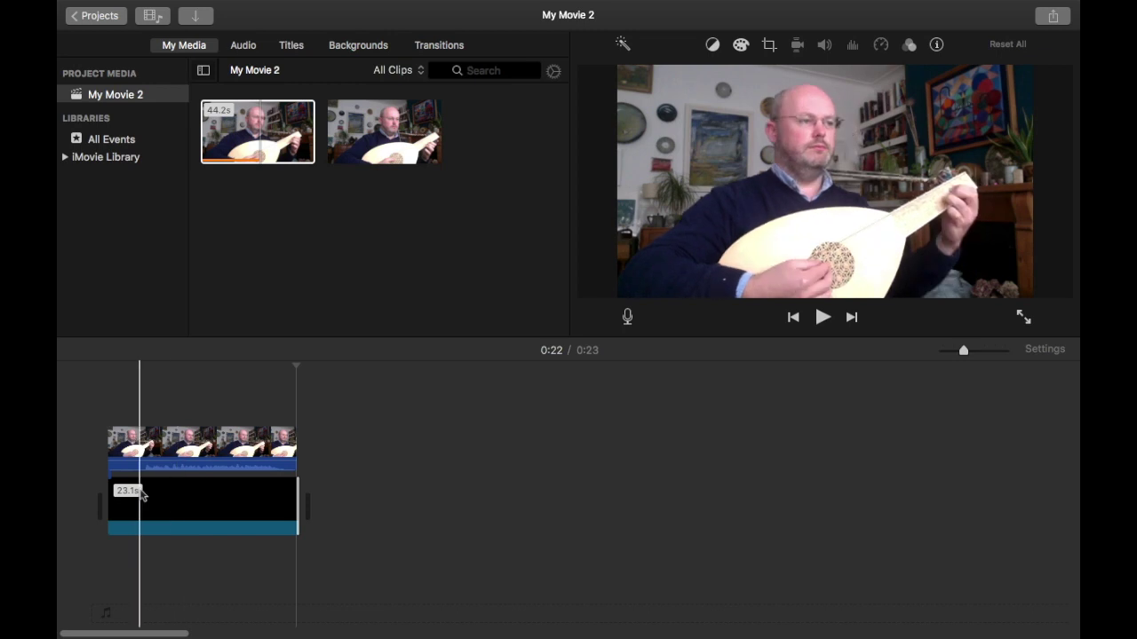
Trim the starts so the take and background are each 19.0 seconds, making the project 0:19
{"action": "left_click", "coordinate": [138, 502]}
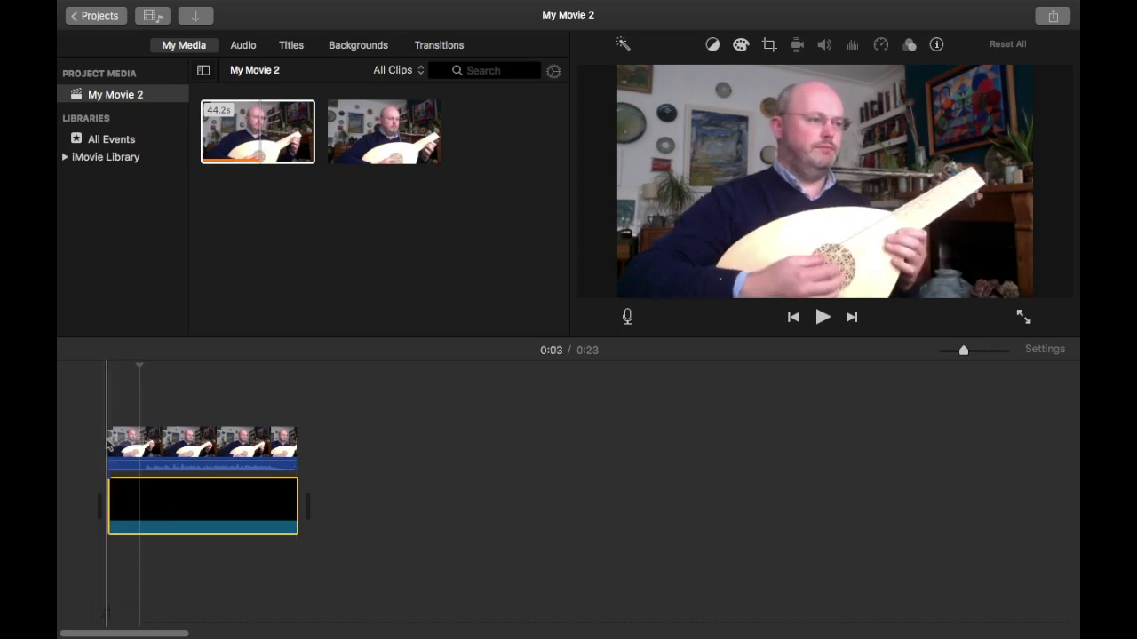
{"action": "left_click_drag", "start_coordinate": [110, 442], "coordinate": [141, 447]}
{"action": "mouse_move", "coordinate": [124, 487]}
{"action": "left_mouse_down"}
{"action": "mouse_move", "coordinate": [106, 491]}
{"action": "mouse_move", "coordinate": [137, 489]}
{"action": "left_mouse_up"}
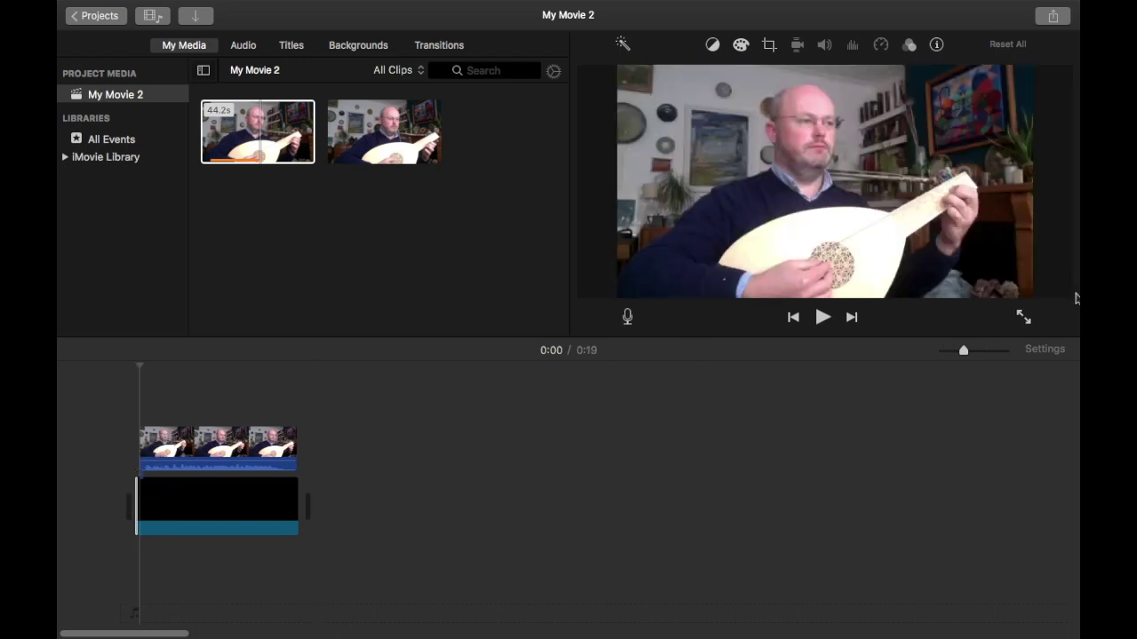
{"action": "left_click_drag", "start_coordinate": [964, 351], "coordinate": [1005, 351]}
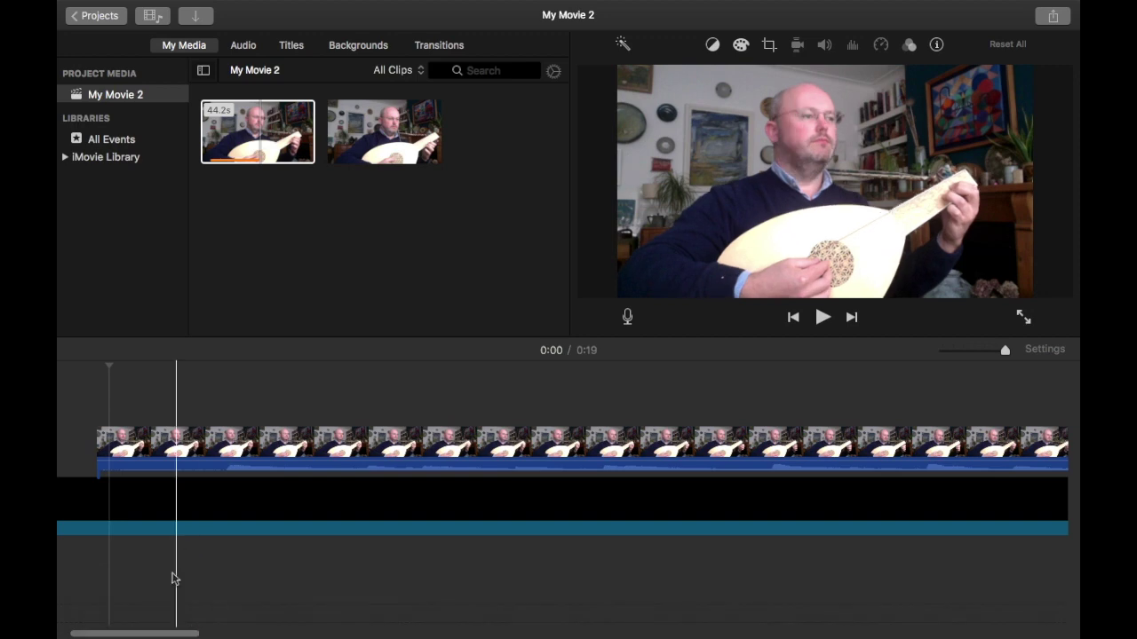
{"action": "scroll", "coordinate": [140, 626], "scroll_direction": "left", "scroll_amount": 3}
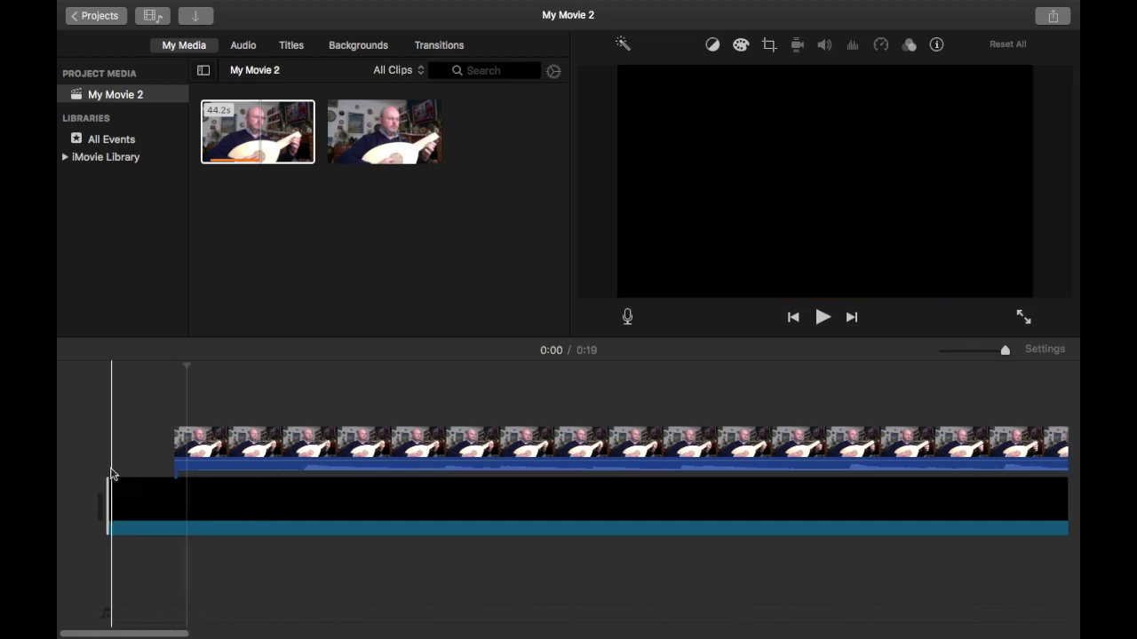
{"action": "left_click_drag", "start_coordinate": [107, 491], "coordinate": [172, 497]}
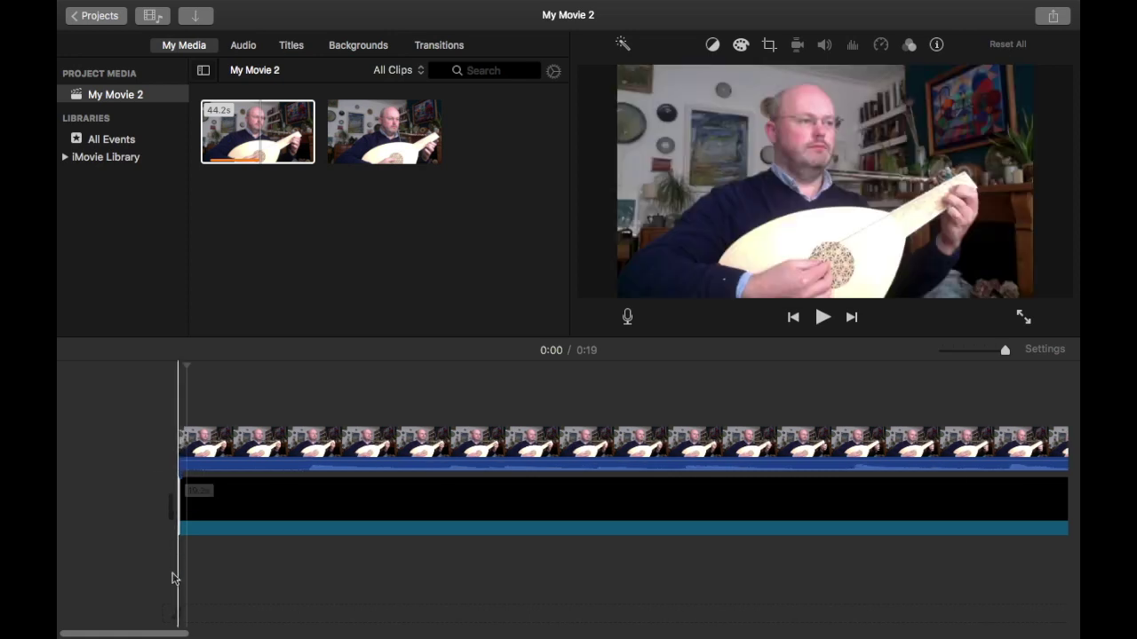
{"action": "scroll", "coordinate": [578, 610], "scroll_direction": "right", "scroll_amount": 10}
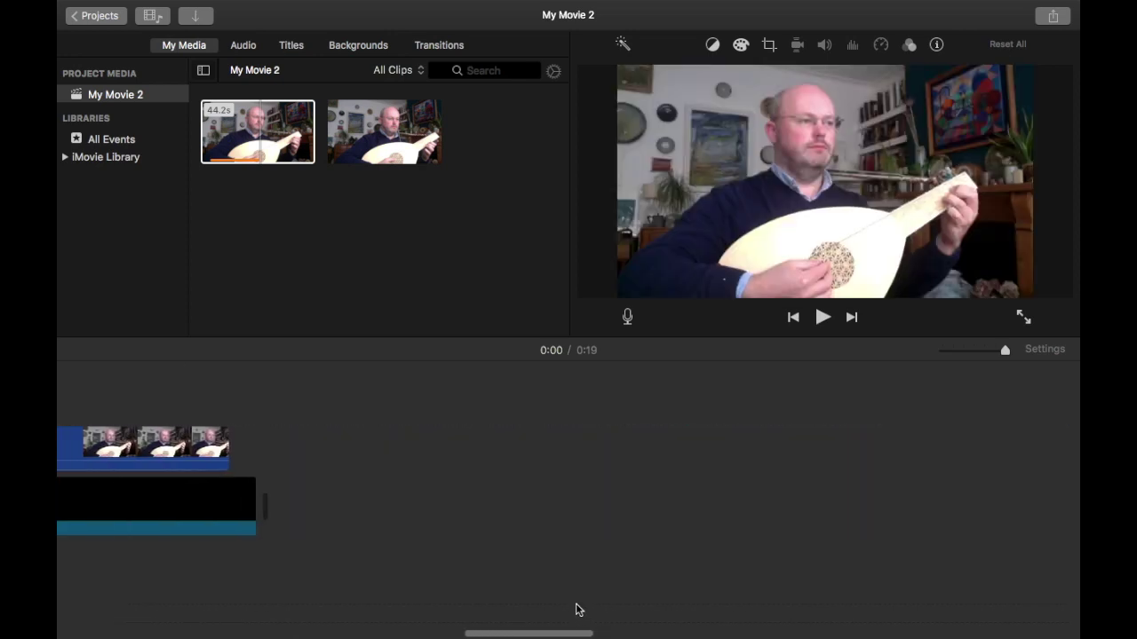
{"action": "scroll", "coordinate": [568, 609], "scroll_direction": "left", "scroll_amount": 3}
{"action": "left_click_drag", "start_coordinate": [386, 510], "coordinate": [362, 512]}
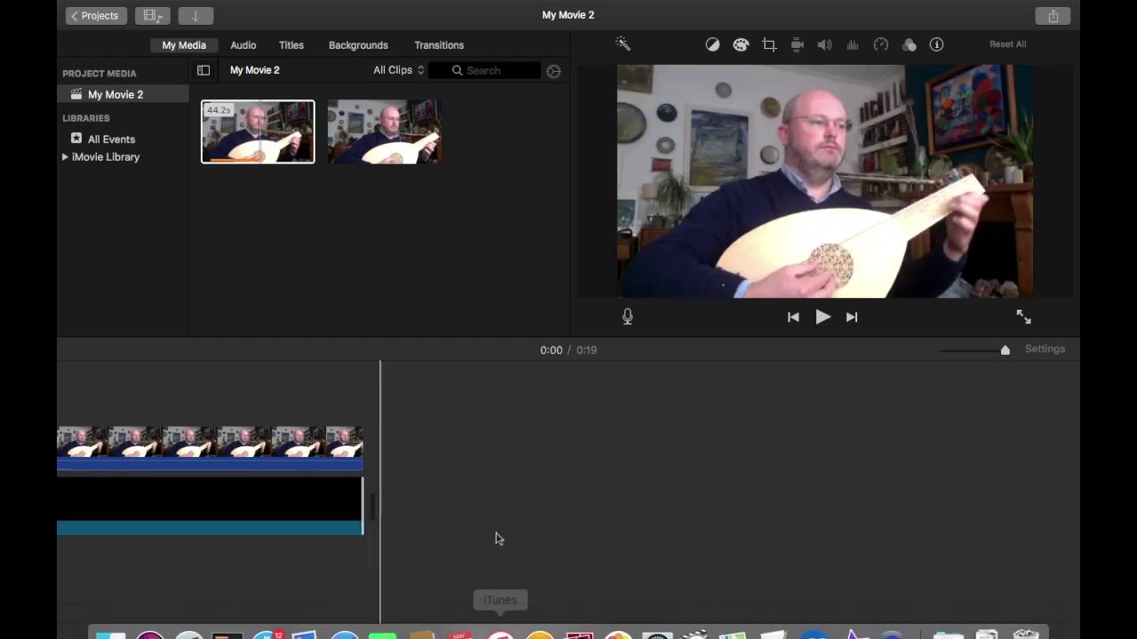
{"action": "left_click_drag", "start_coordinate": [472, 632], "coordinate": [58, 609]}
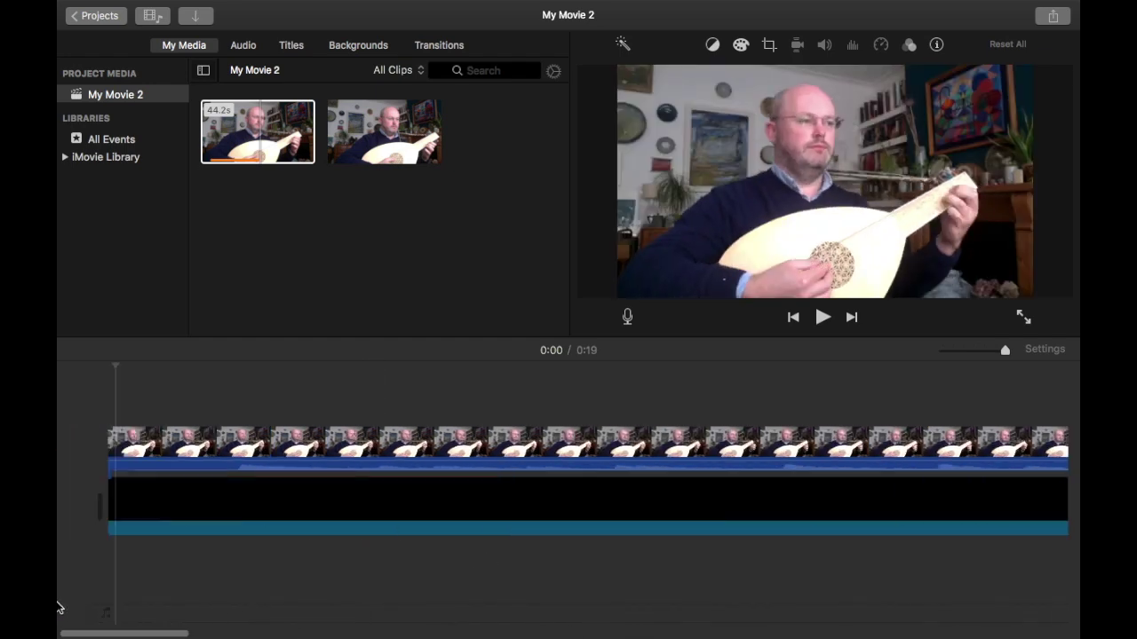
{"action": "left_click_drag", "start_coordinate": [1004, 350], "coordinate": [975, 352]}
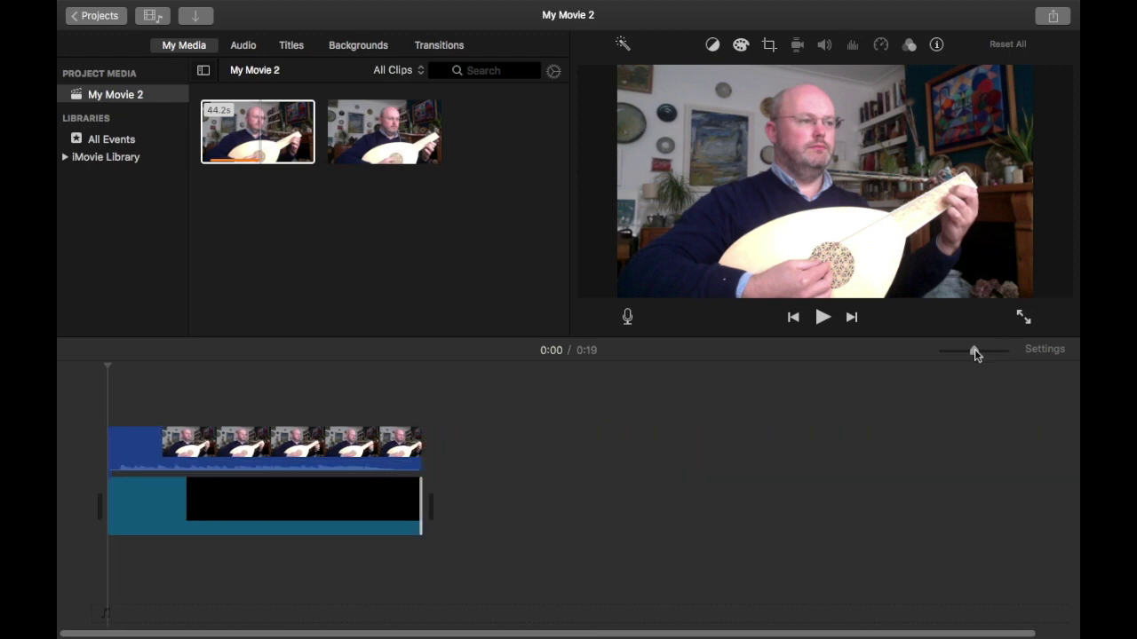
Make the lute take a Picture in Picture overlay with a 0.5-second Dissolve
{"action": "left_click", "coordinate": [145, 453]}
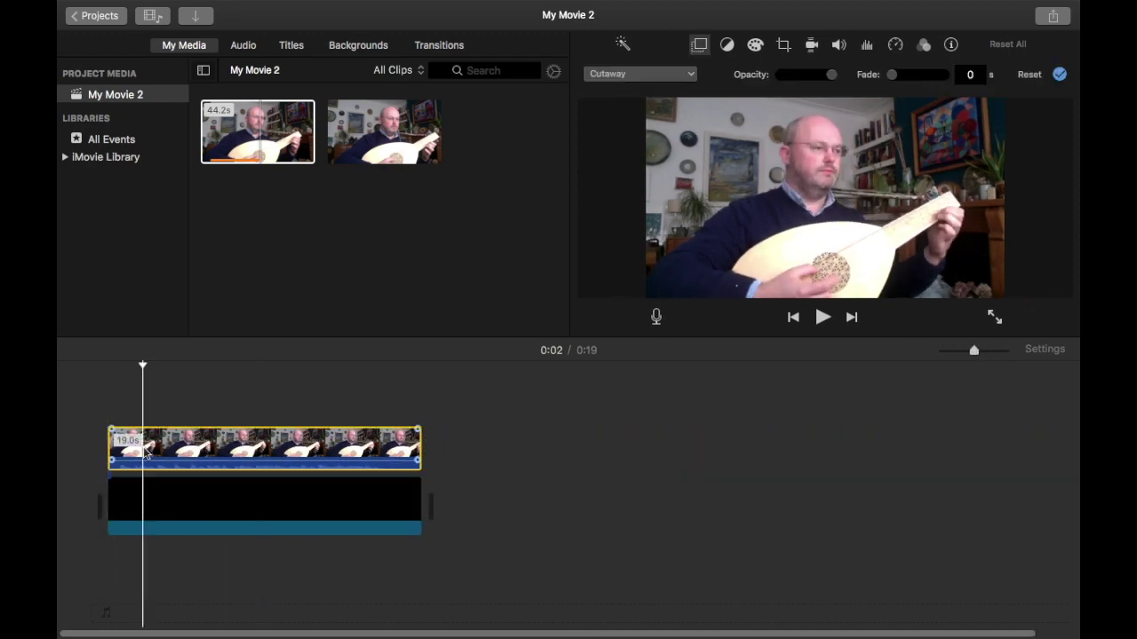
{"action": "left_click", "coordinate": [701, 48]}
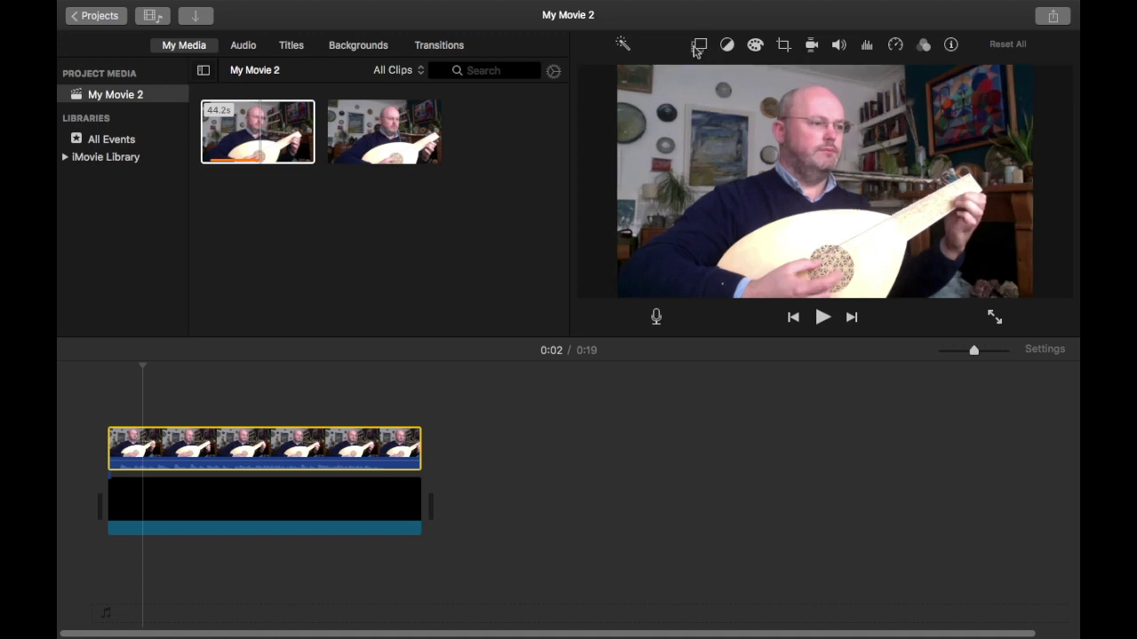
{"action": "left_click", "coordinate": [701, 48]}
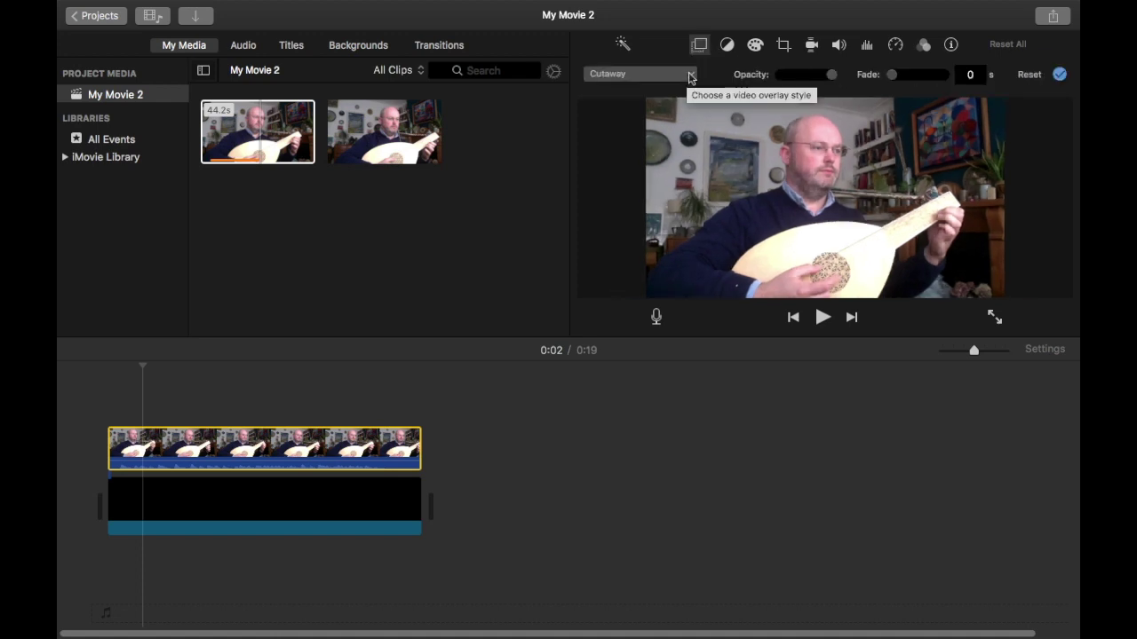
{"action": "left_click", "coordinate": [691, 75]}
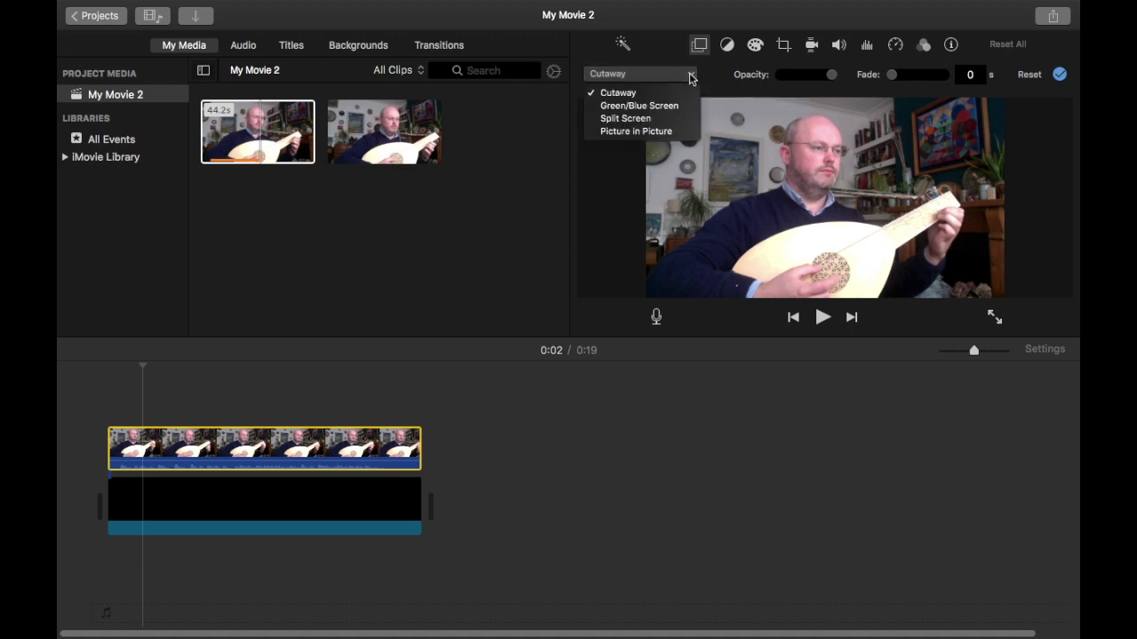
{"action": "left_click", "coordinate": [654, 132]}
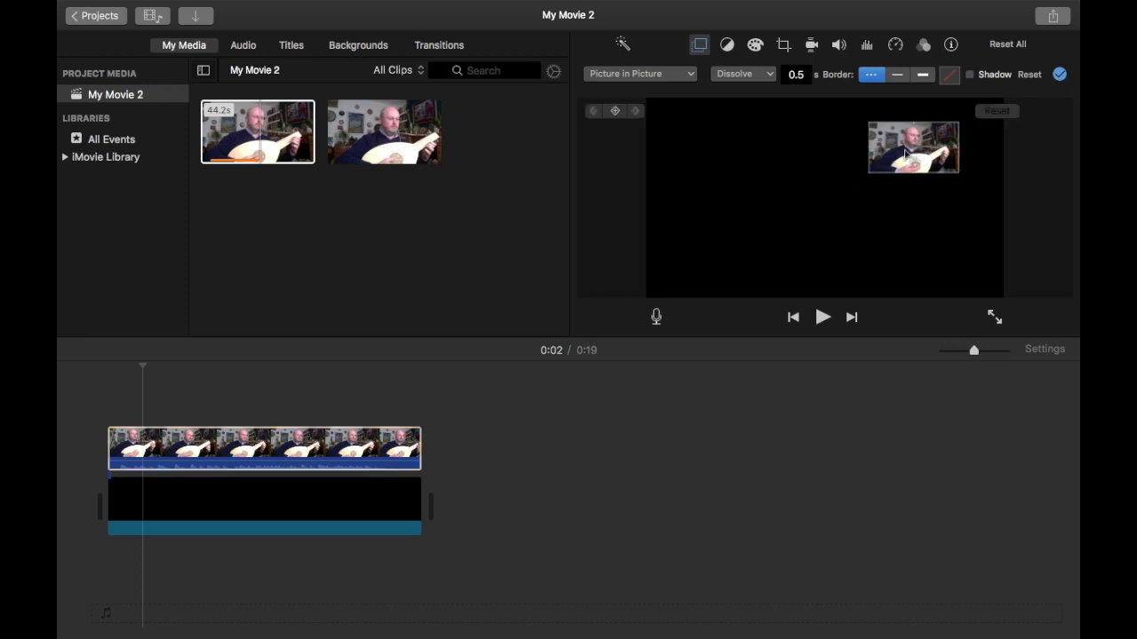
Move the enlarged inset to the left edge of the black frame, vertically centred
{"action": "left_click_drag", "start_coordinate": [929, 144], "coordinate": [825, 197]}
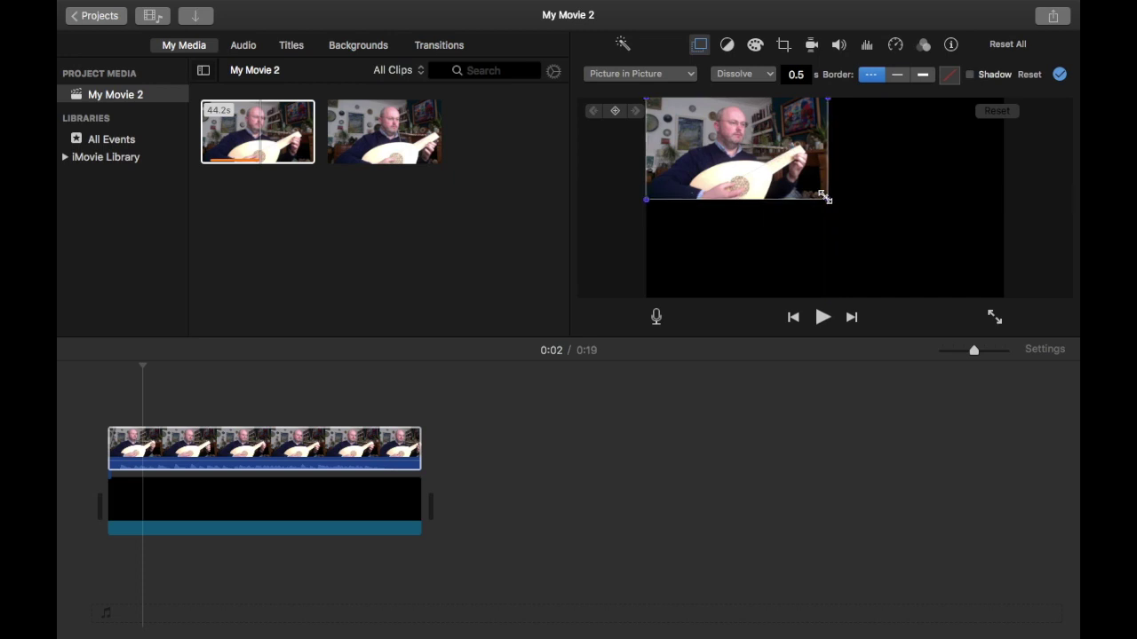
{"action": "left_click_drag", "start_coordinate": [742, 146], "coordinate": [744, 196]}
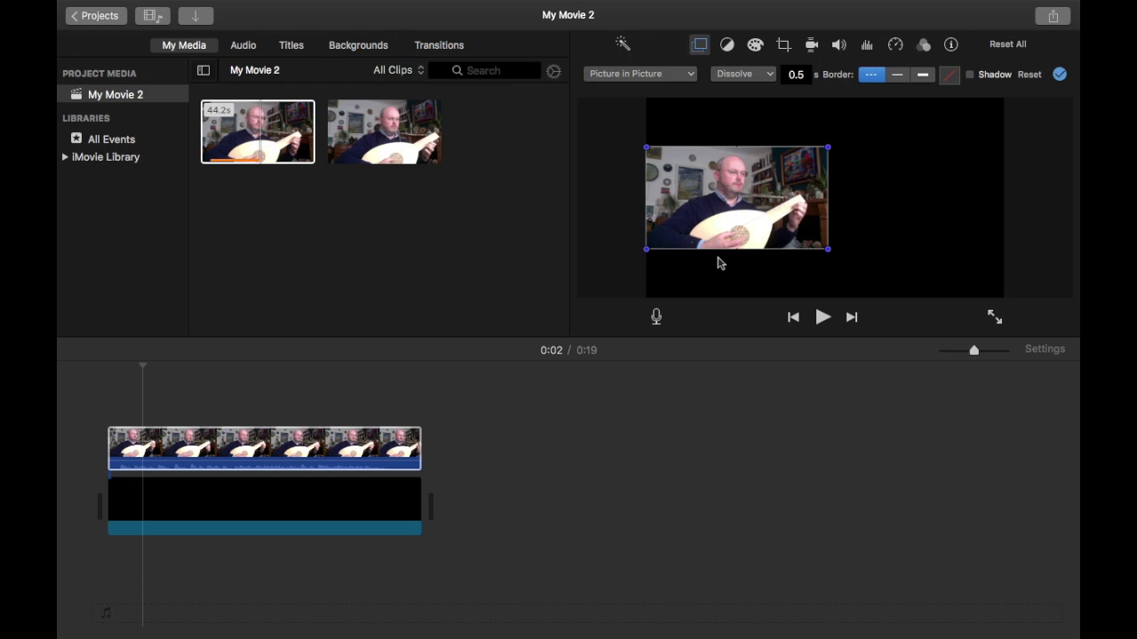
{"action": "mouse_move", "coordinate": [131, 11]}
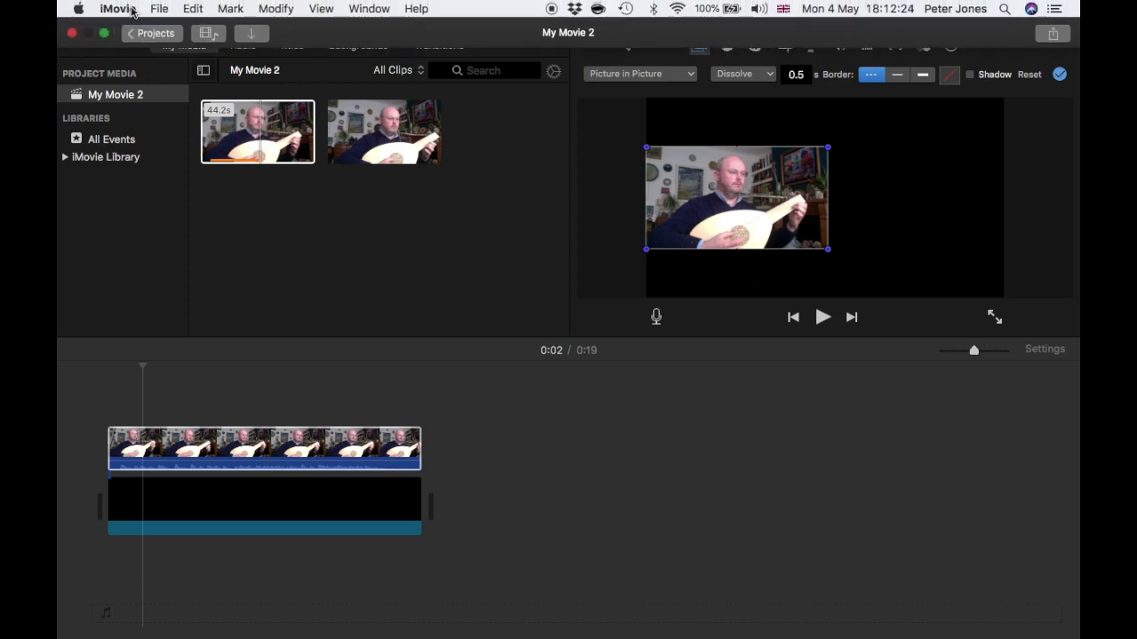
Export the movie as a 720p Video and Audio file named Duet1part1 in PeterLute1
{"action": "left_click", "coordinate": [159, 9]}
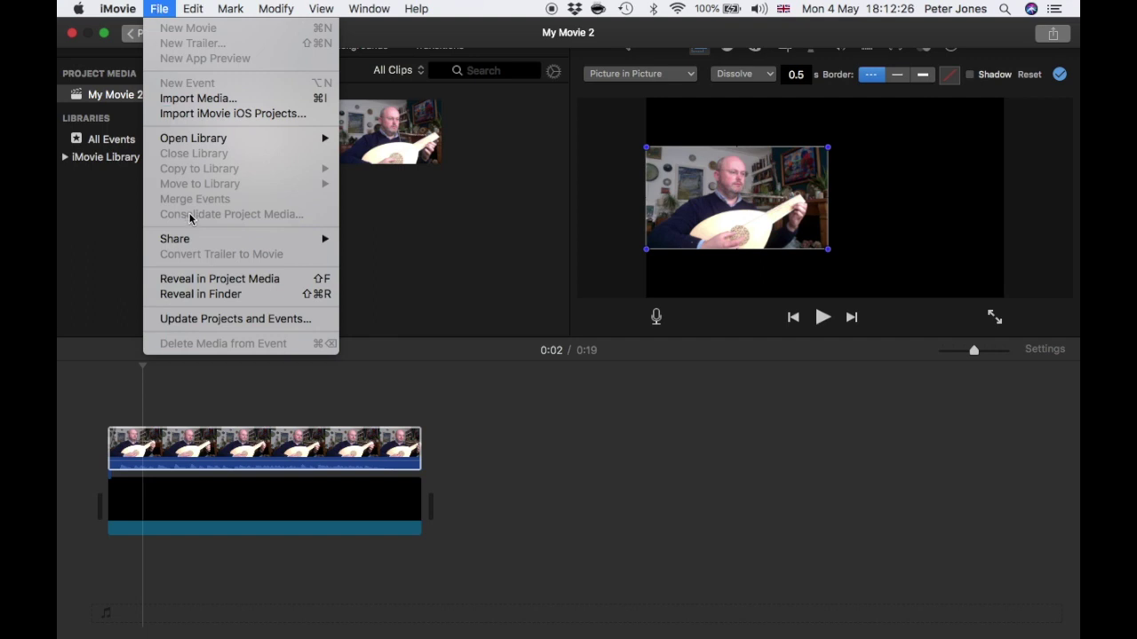
{"action": "mouse_move", "coordinate": [190, 239]}
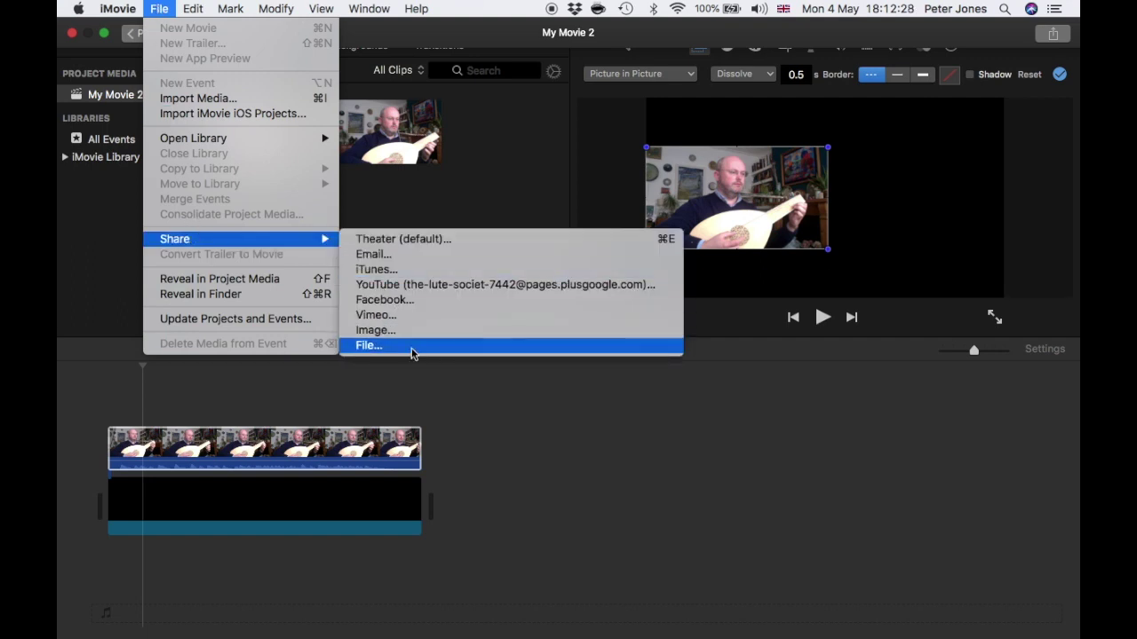
{"action": "left_click", "coordinate": [369, 346]}
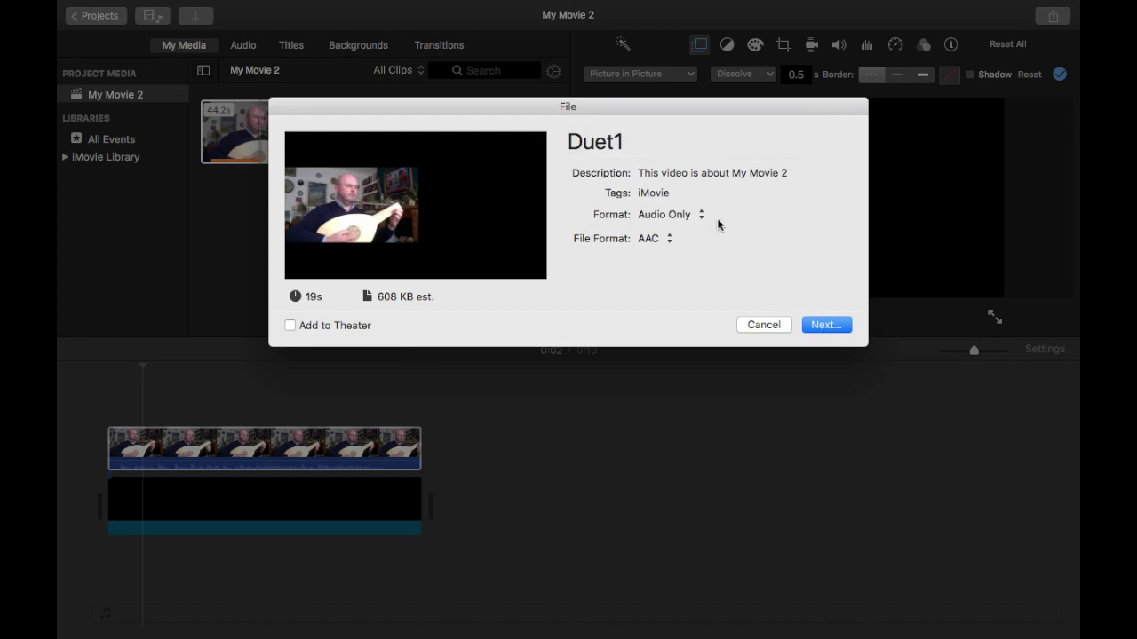
{"action": "left_click", "coordinate": [690, 217]}
{"action": "left_click", "coordinate": [698, 203]}
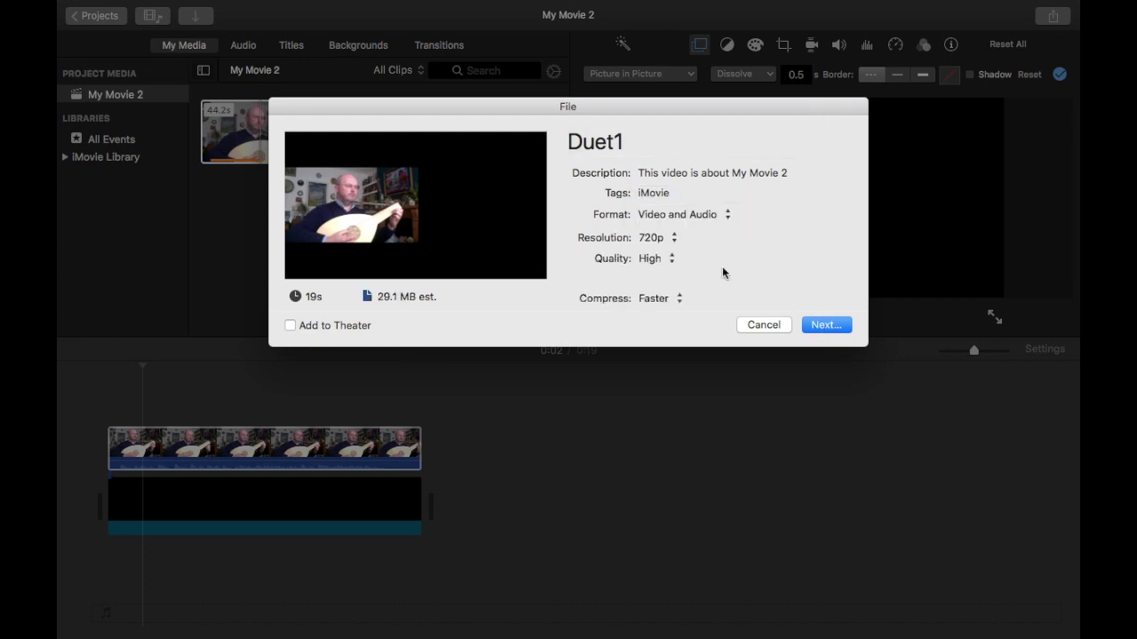
{"action": "left_click", "coordinate": [826, 325]}
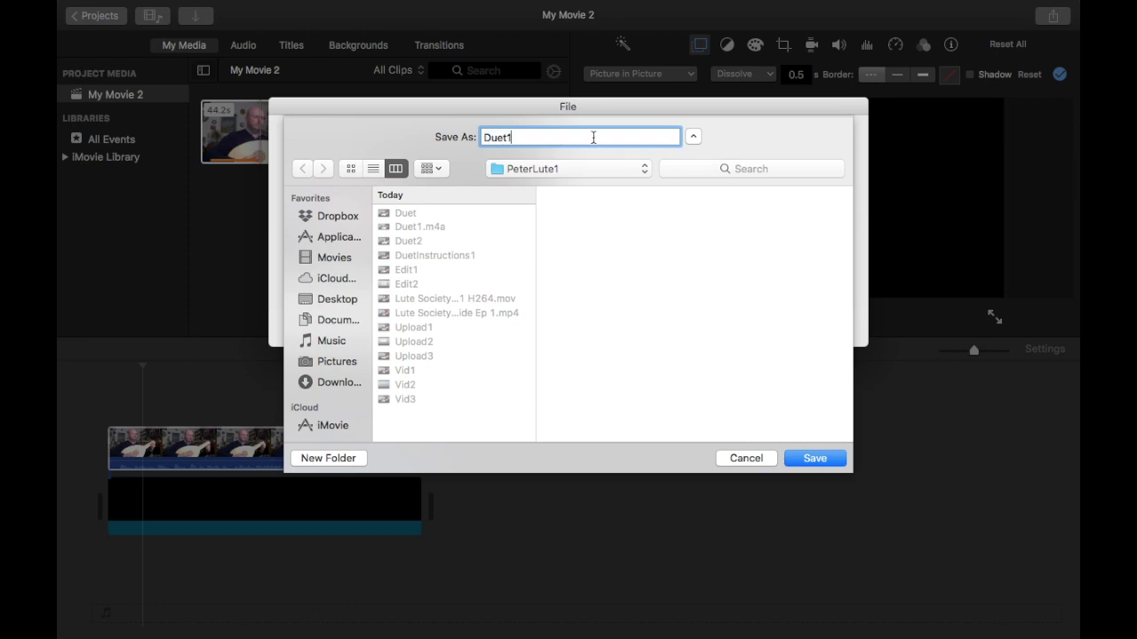
{"action": "type", "text": "part1"}
{"action": "left_click", "coordinate": [818, 463]}
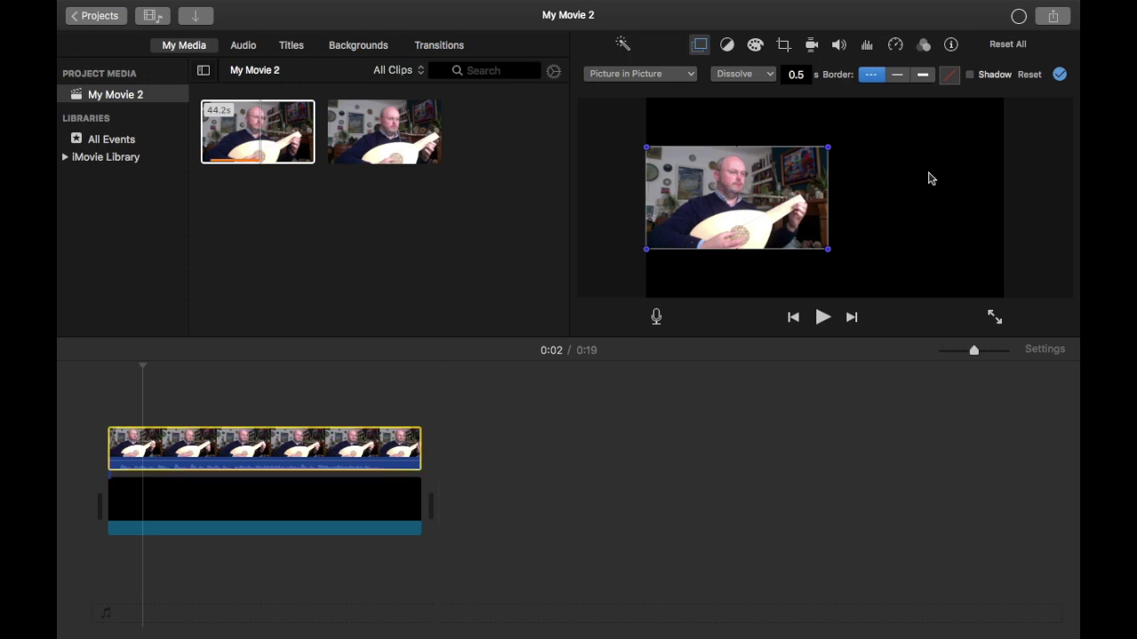
{"action": "left_click", "coordinate": [1018, 16]}
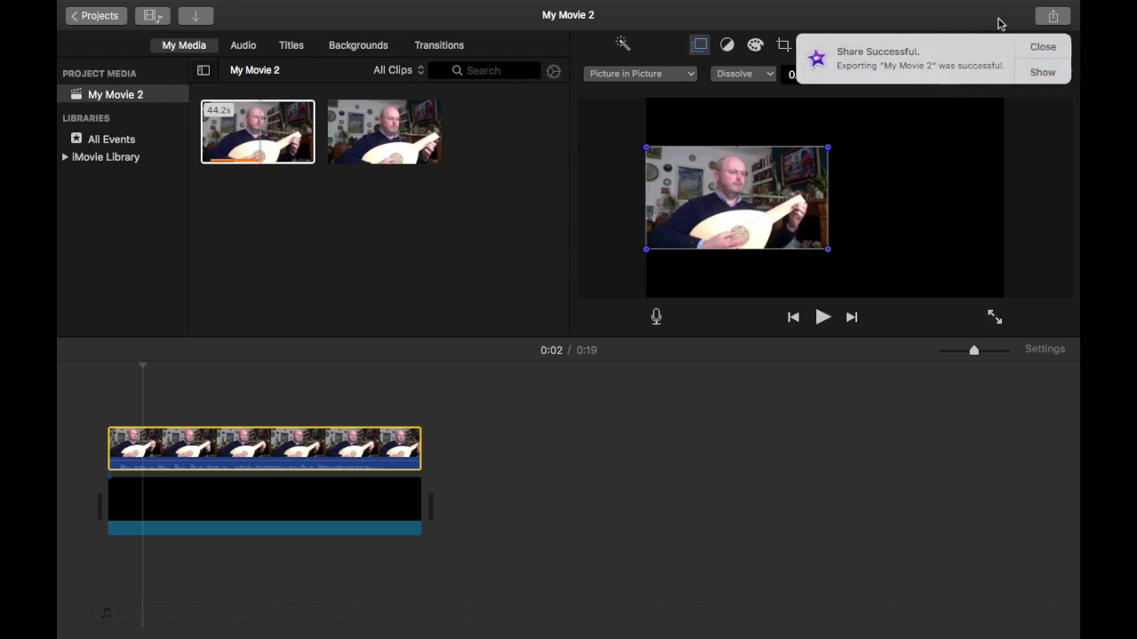
Import the exported Duet1part1.mp4 from Finder into the project media
{"action": "left_click", "coordinate": [1035, 71]}
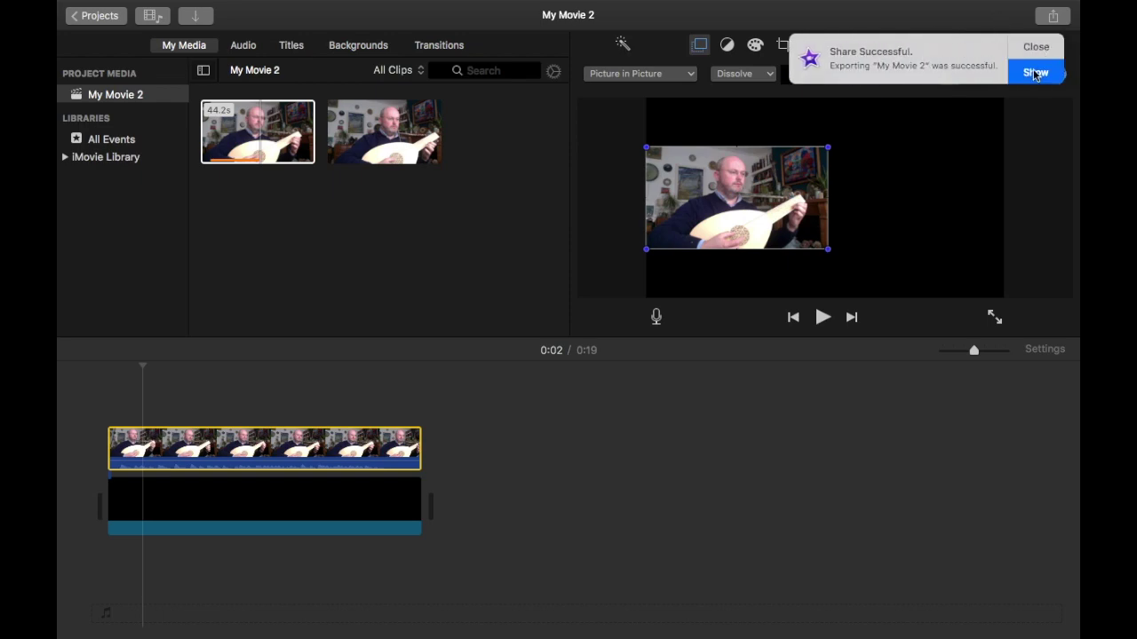
{"action": "left_click_drag", "start_coordinate": [500, 164], "coordinate": [430, 224]}
{"action": "key", "text": "ctrl+Right"}
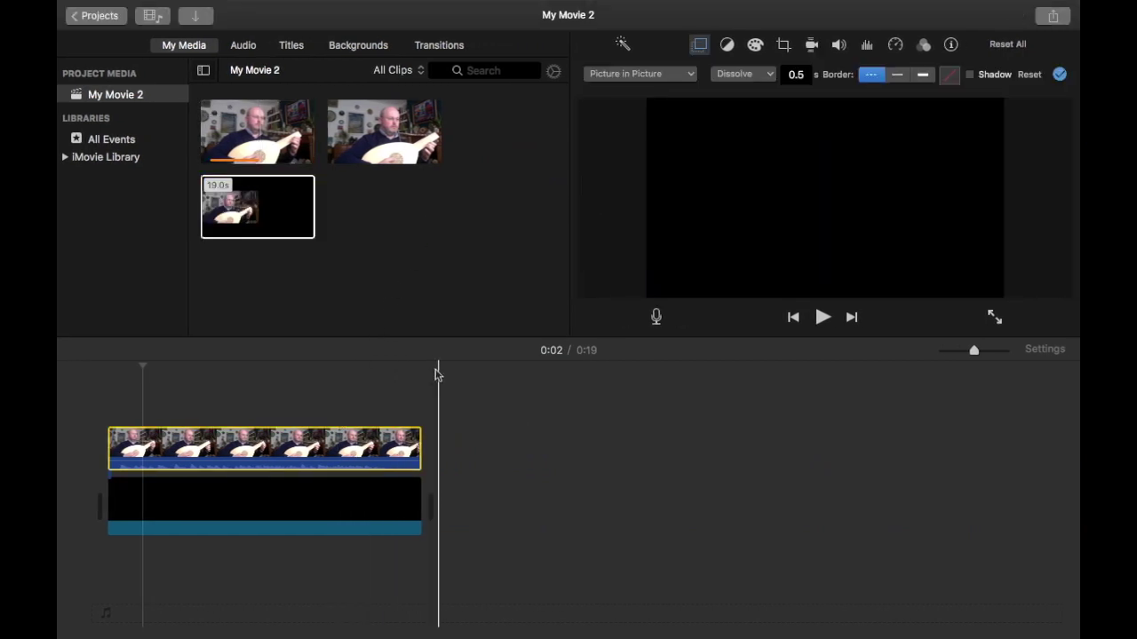
Delete both old clips from the timeline and place Duet1part1 there alone
{"action": "left_click_drag", "start_coordinate": [436, 374], "coordinate": [192, 551]}
{"action": "key", "text": "Delete"}
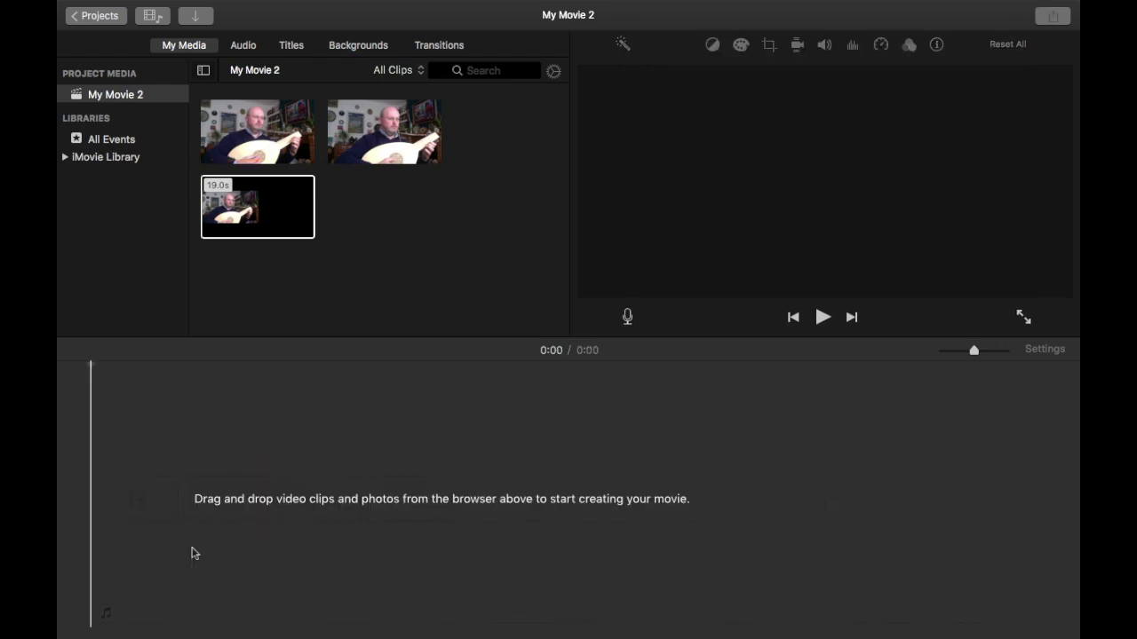
{"action": "left_click_drag", "start_coordinate": [269, 213], "coordinate": [100, 508]}
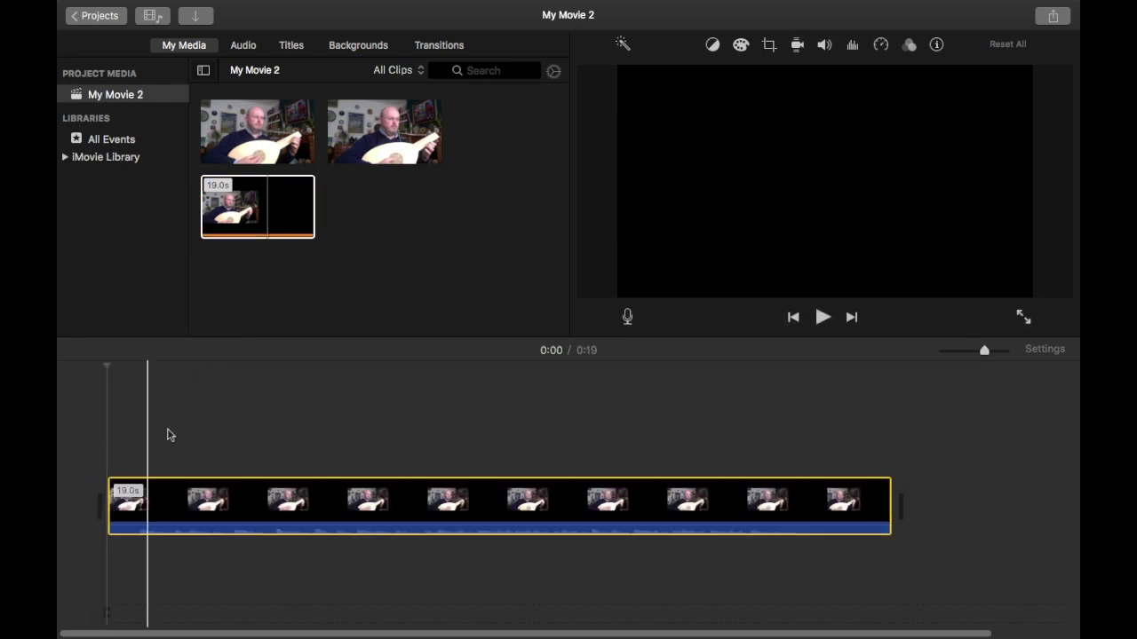
Add the 1.1-minute second lute take after Duet1part1, making the project 1:29
{"action": "left_click", "coordinate": [385, 148]}
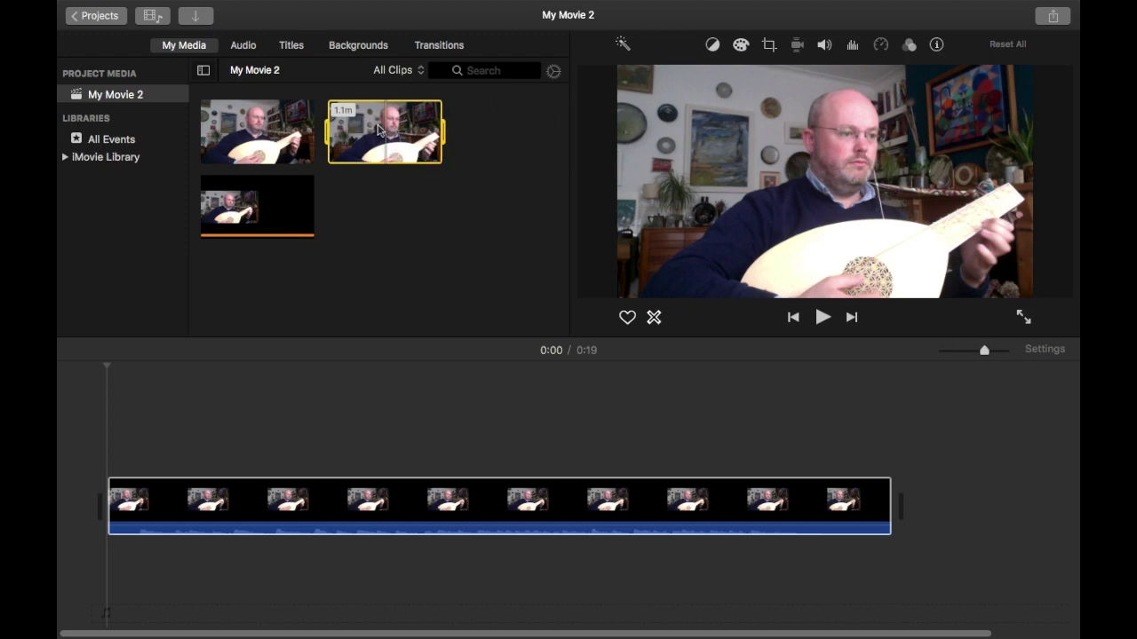
{"action": "left_click_drag", "start_coordinate": [378, 130], "coordinate": [928, 515]}
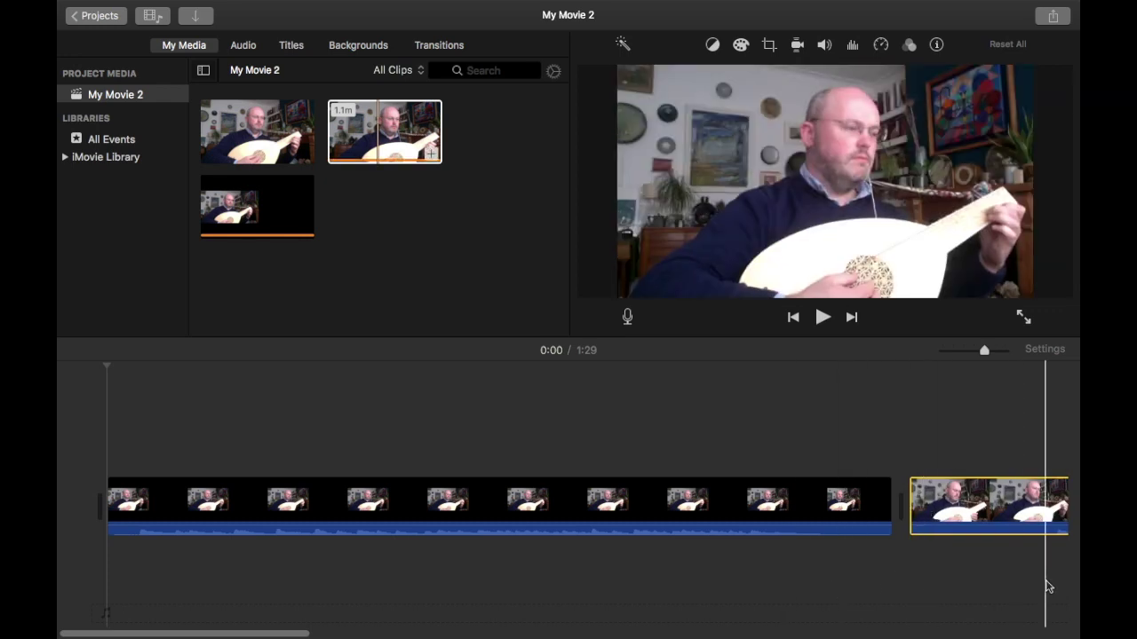
{"action": "left_click", "coordinate": [1048, 584]}
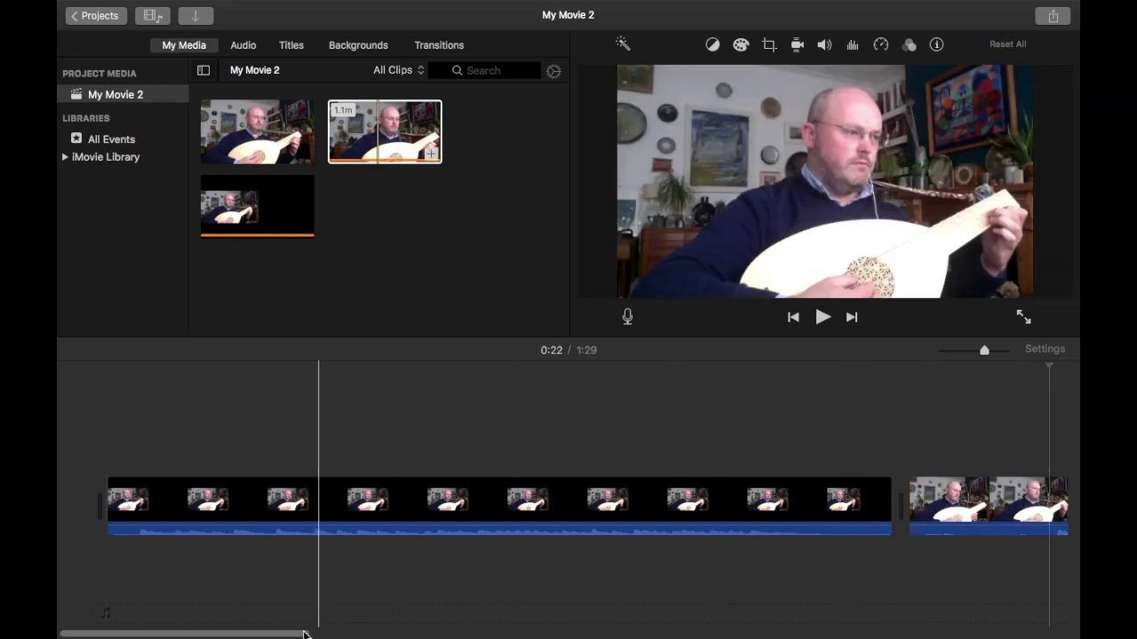
{"action": "left_click_drag", "start_coordinate": [296, 634], "coordinate": [460, 632]}
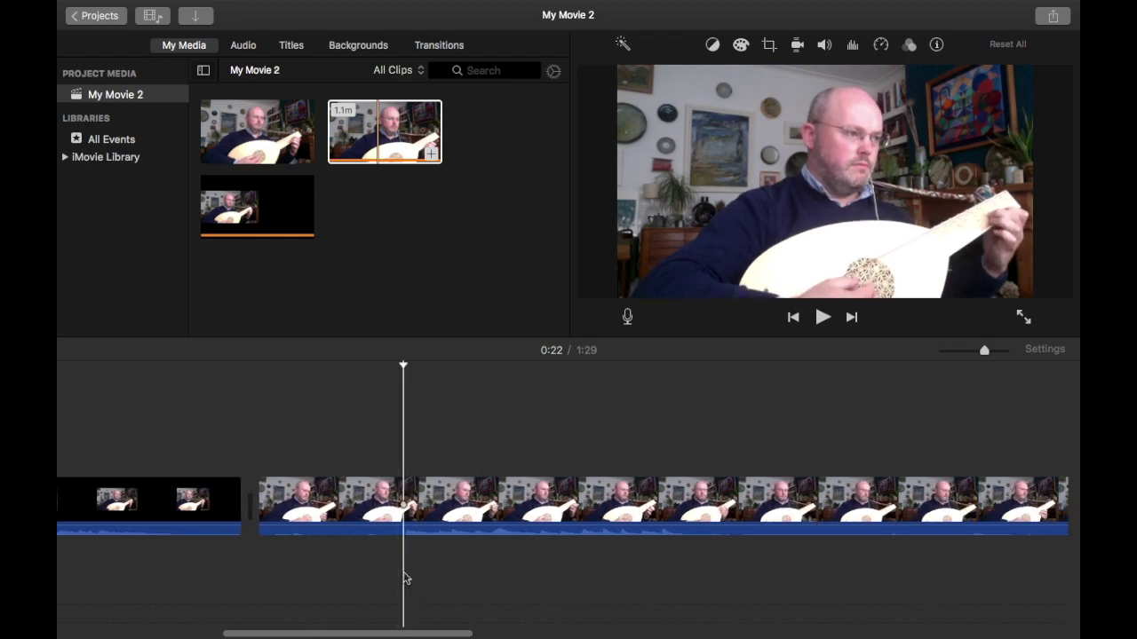
Layer the second lute take above the Duet1part1 clip
{"action": "left_click_drag", "start_coordinate": [261, 502], "coordinate": [402, 516]}
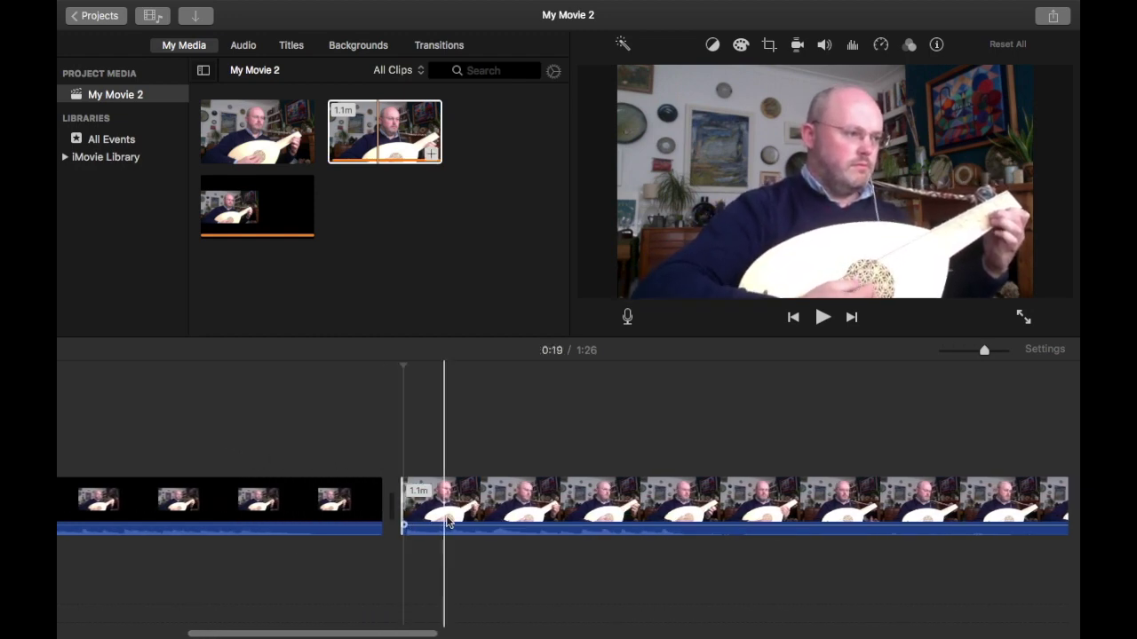
{"action": "left_click_drag", "start_coordinate": [468, 505], "coordinate": [115, 431]}
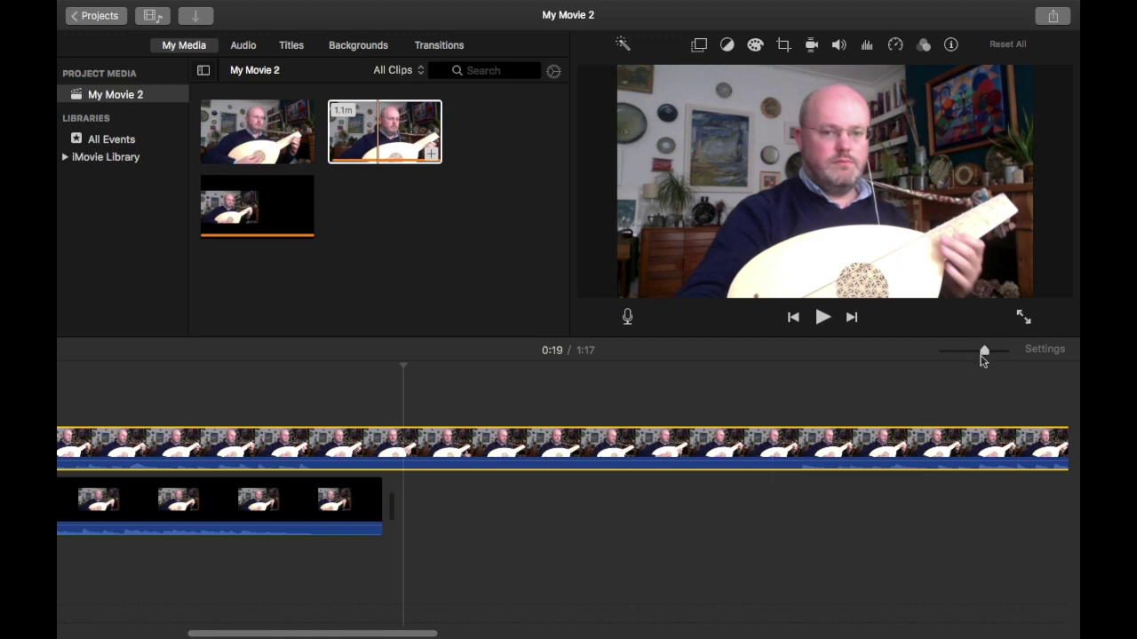
{"action": "left_click_drag", "start_coordinate": [984, 354], "coordinate": [963, 351]}
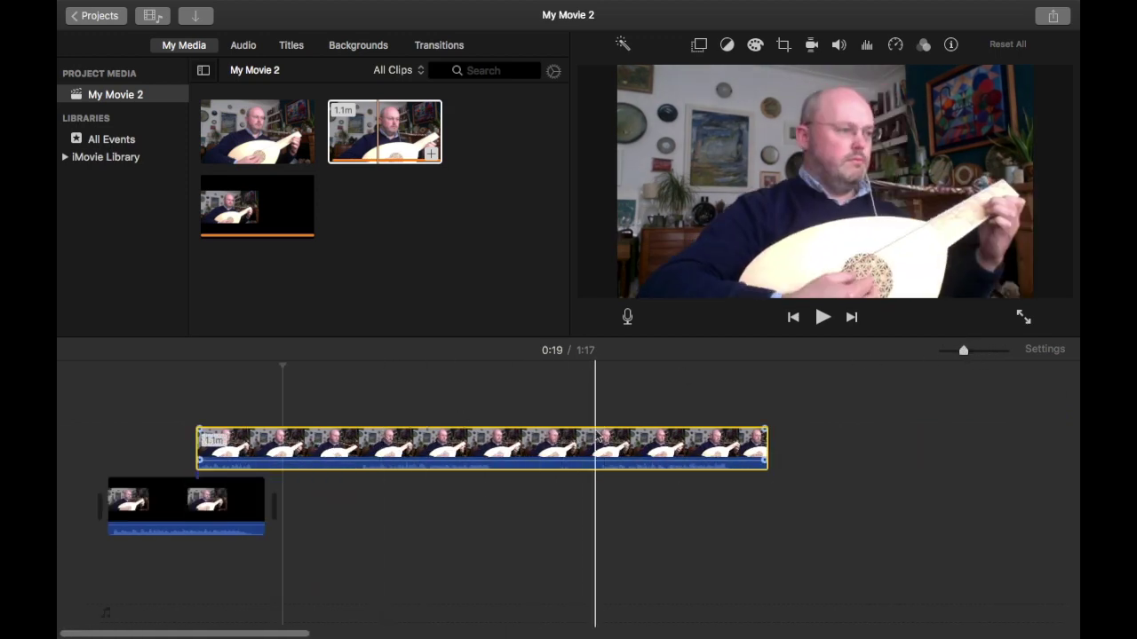
Trim the upper take to about 20 seconds, bringing the project to 0:38
{"action": "left_click", "coordinate": [599, 434]}
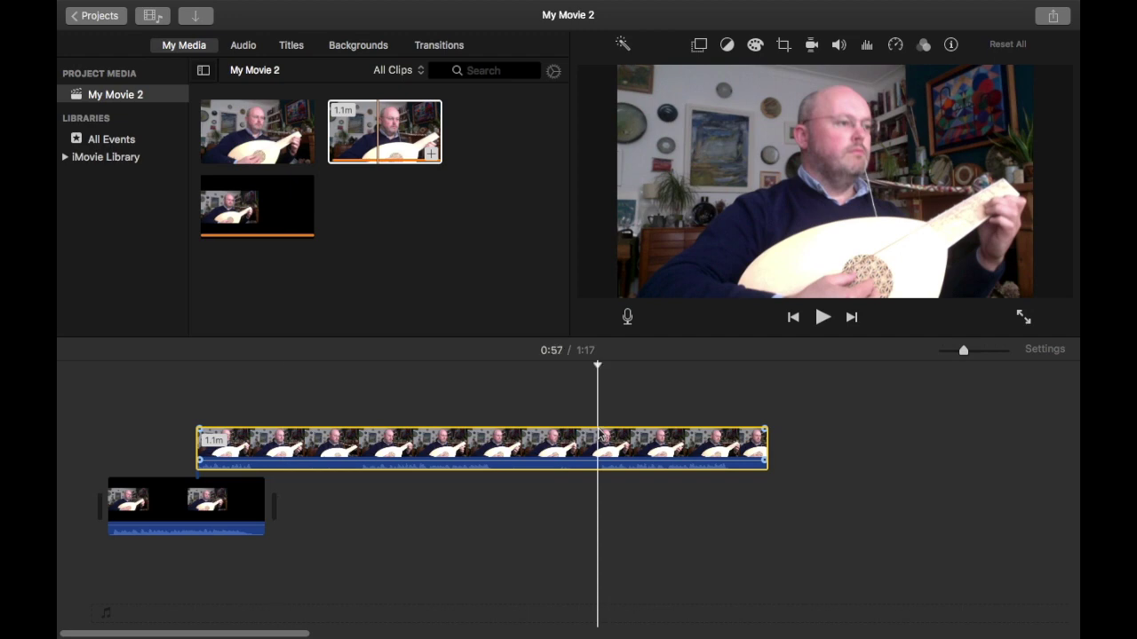
{"action": "right_click", "coordinate": [192, 443]}
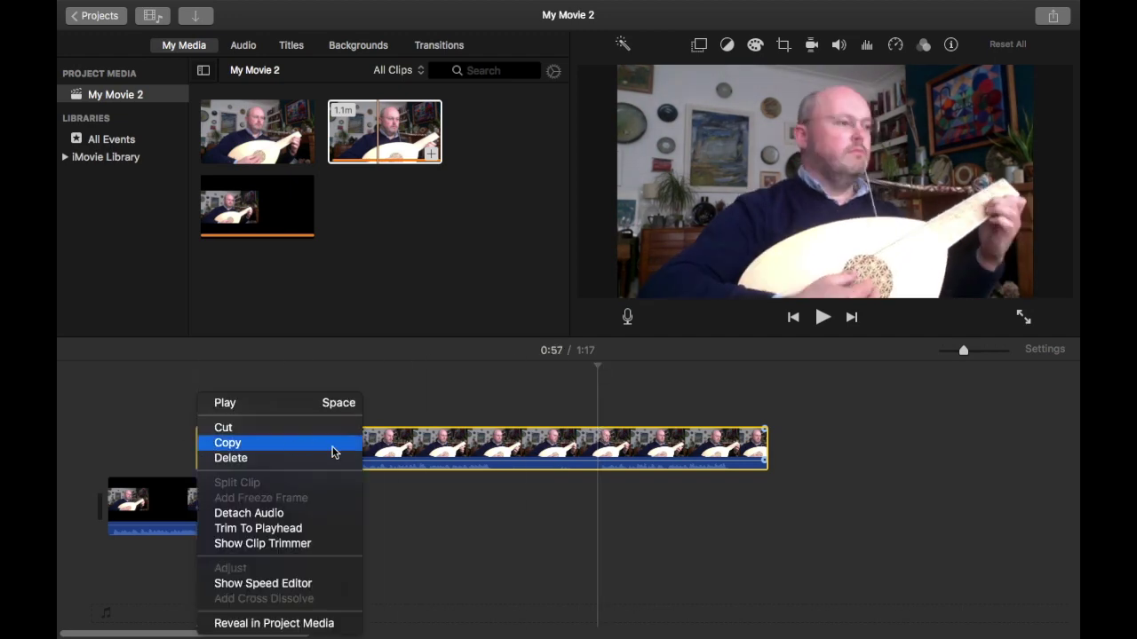
{"action": "left_click", "coordinate": [414, 381]}
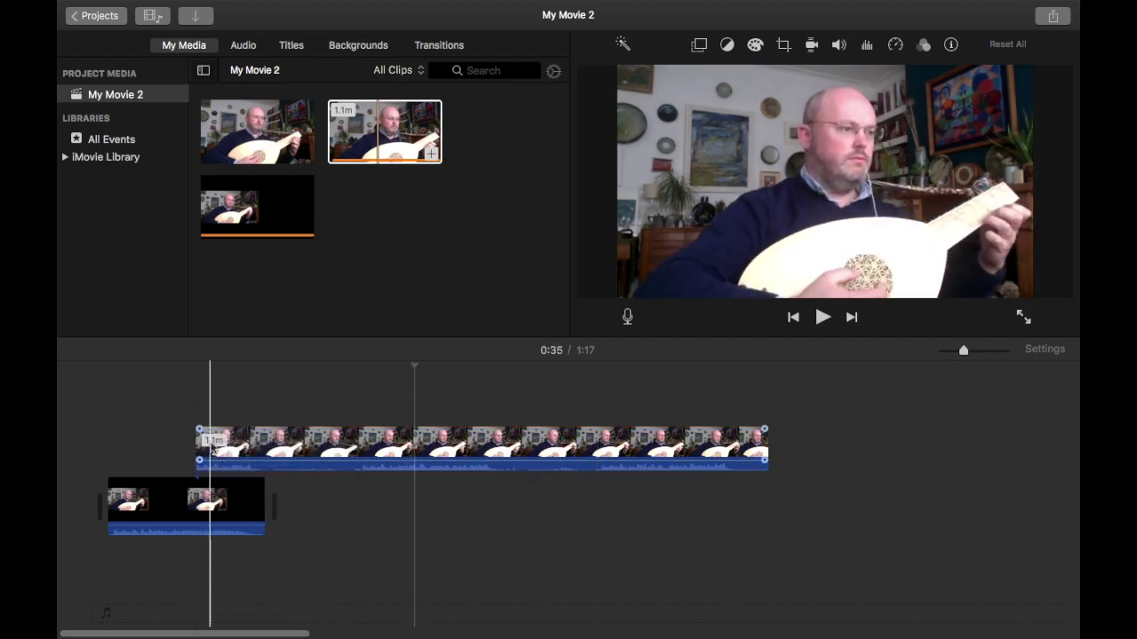
{"action": "left_click_drag", "start_coordinate": [195, 428], "coordinate": [609, 440]}
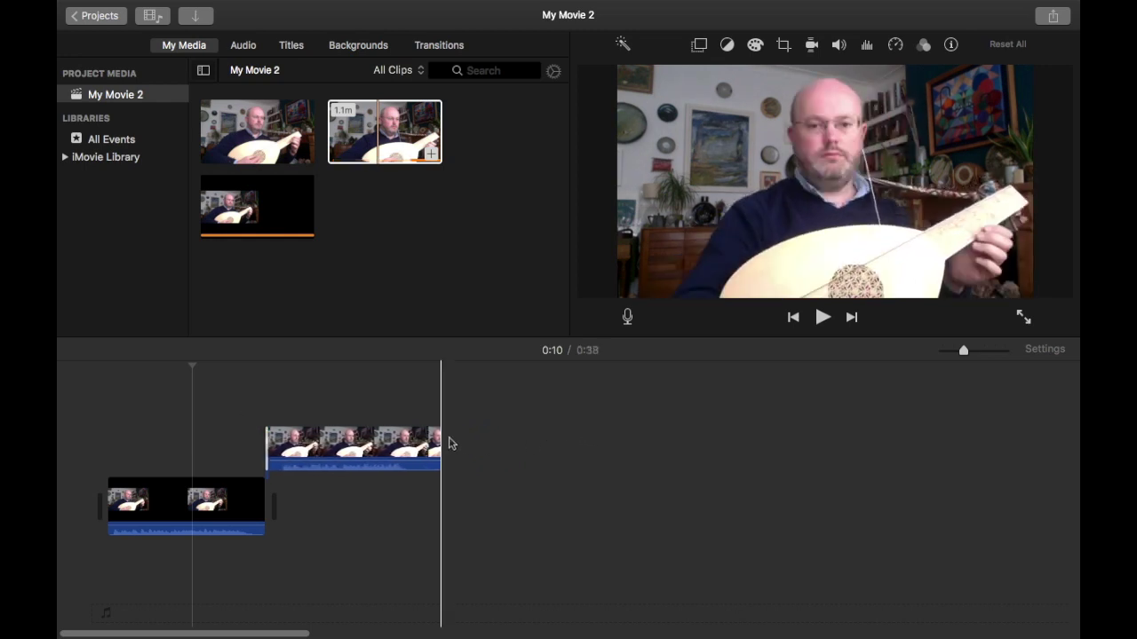
Move the second take over the first take's start and zoom the timeline in on both clips
{"action": "left_click_drag", "start_coordinate": [320, 448], "coordinate": [185, 451]}
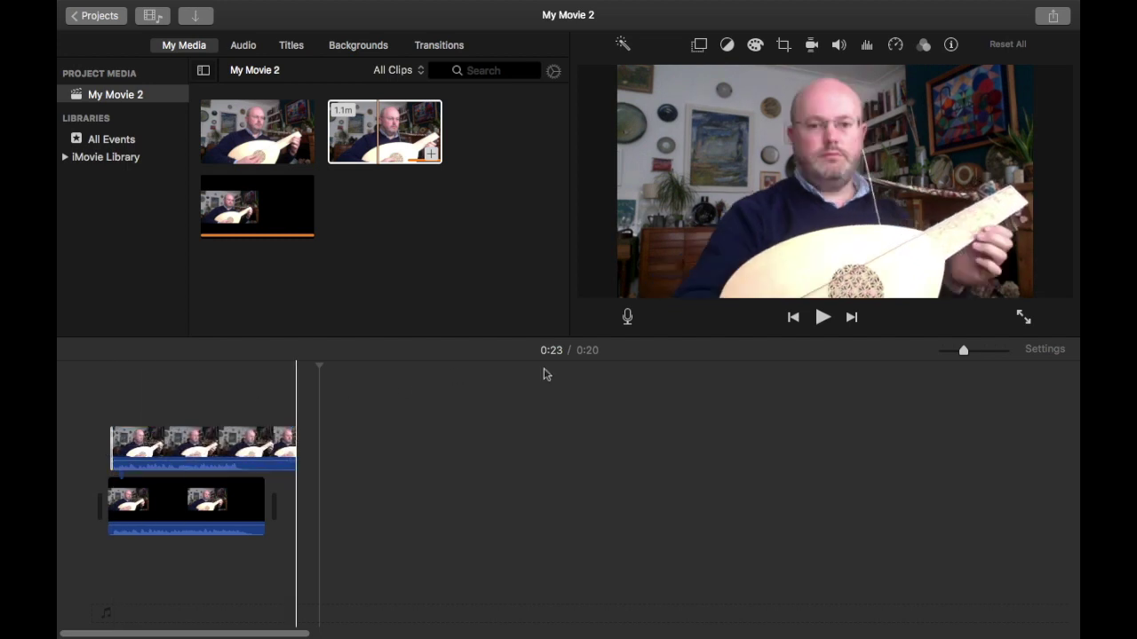
{"action": "left_click", "coordinate": [122, 453]}
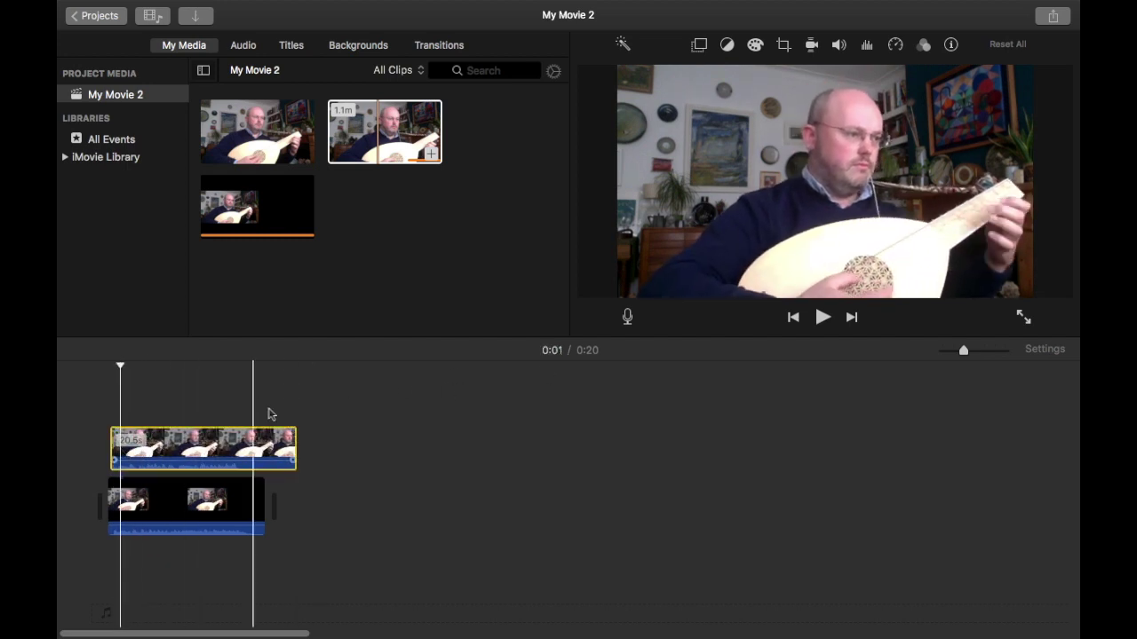
{"action": "left_click_drag", "start_coordinate": [963, 351], "coordinate": [1030, 350]}
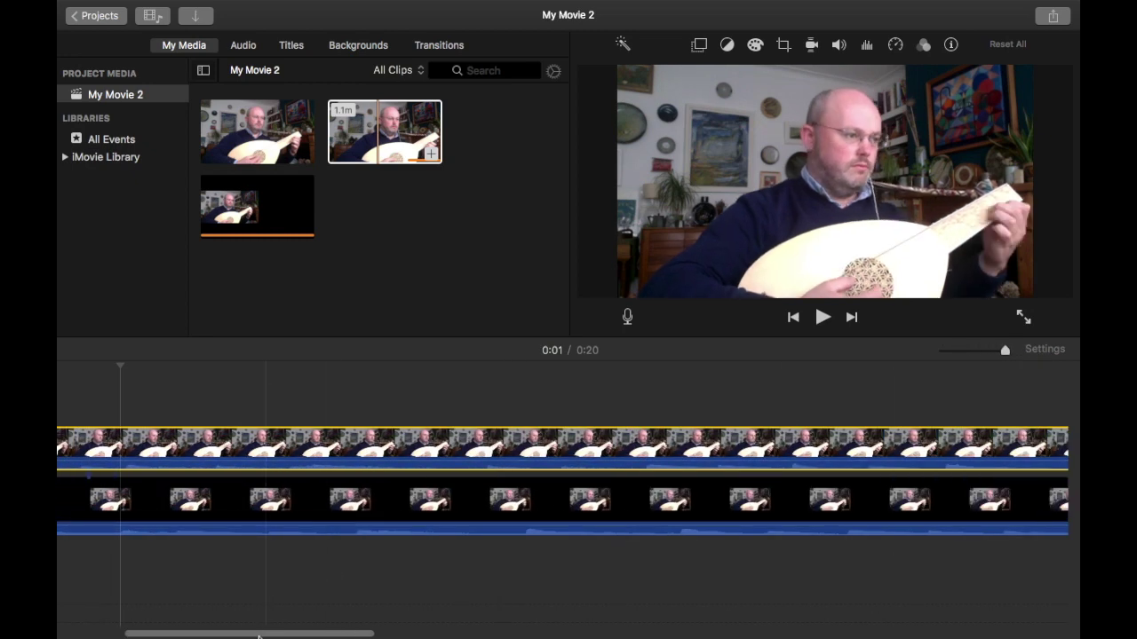
{"action": "left_click_drag", "start_coordinate": [258, 635], "coordinate": [191, 635]}
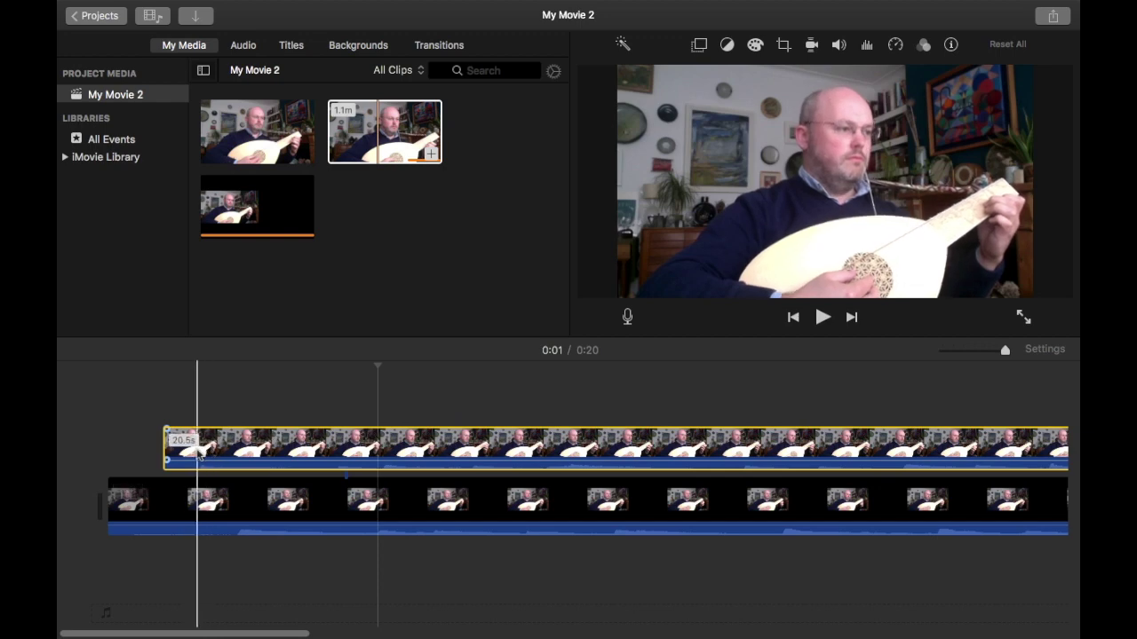
Nudge the upper take later, check sync by playback, and extend its start to 21.1 seconds
{"action": "left_click", "coordinate": [198, 451]}
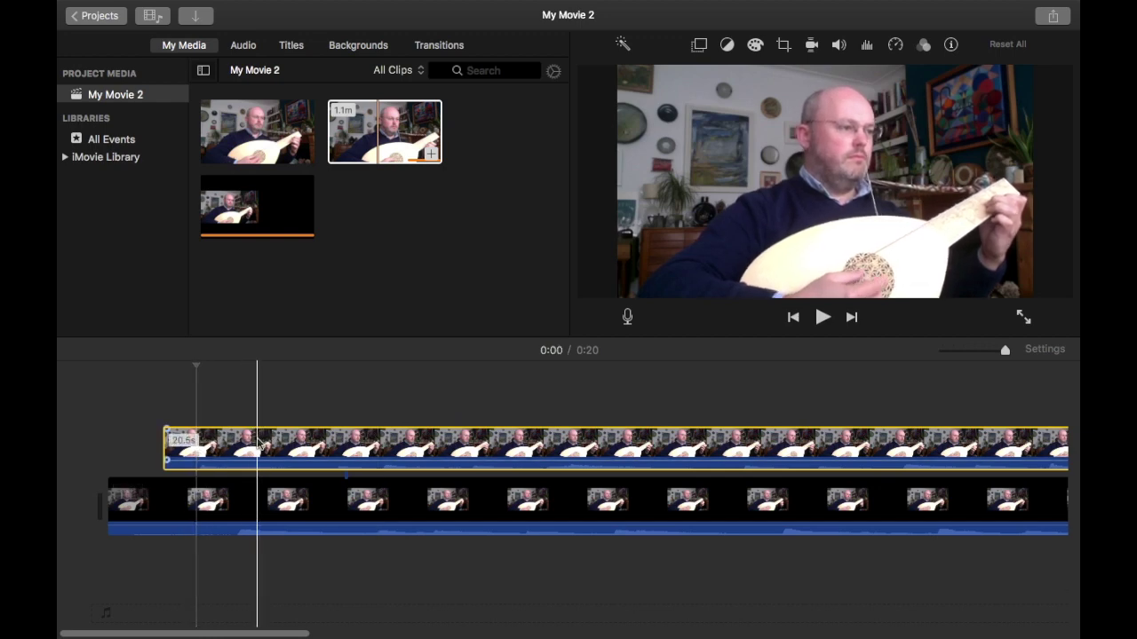
{"action": "left_click_drag", "start_coordinate": [257, 441], "coordinate": [304, 441]}
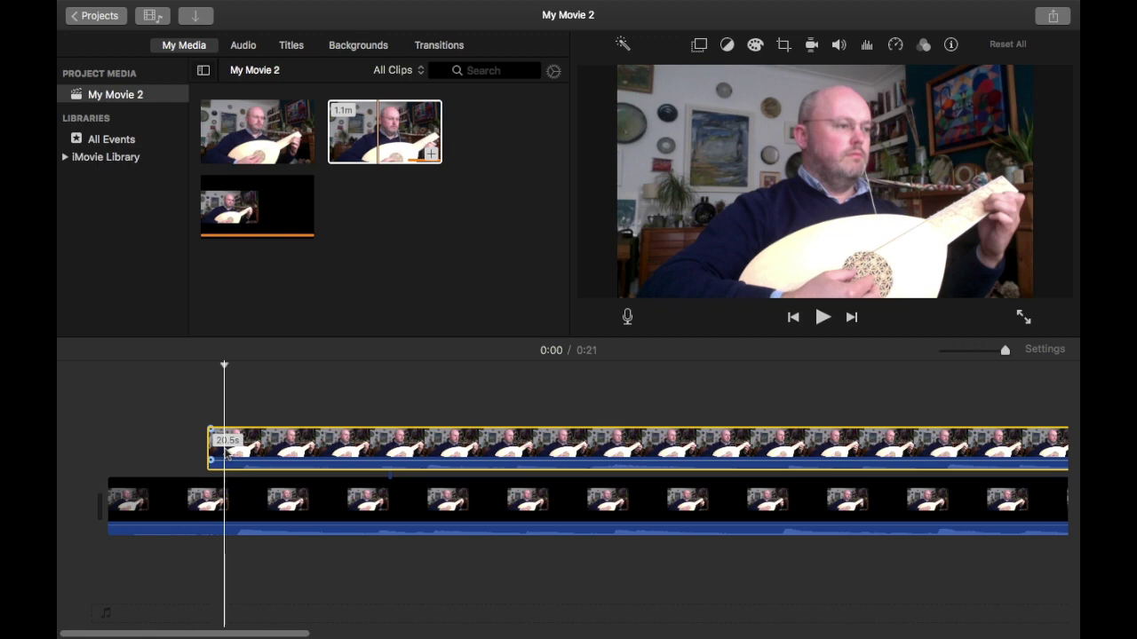
{"action": "key", "text": "space"}
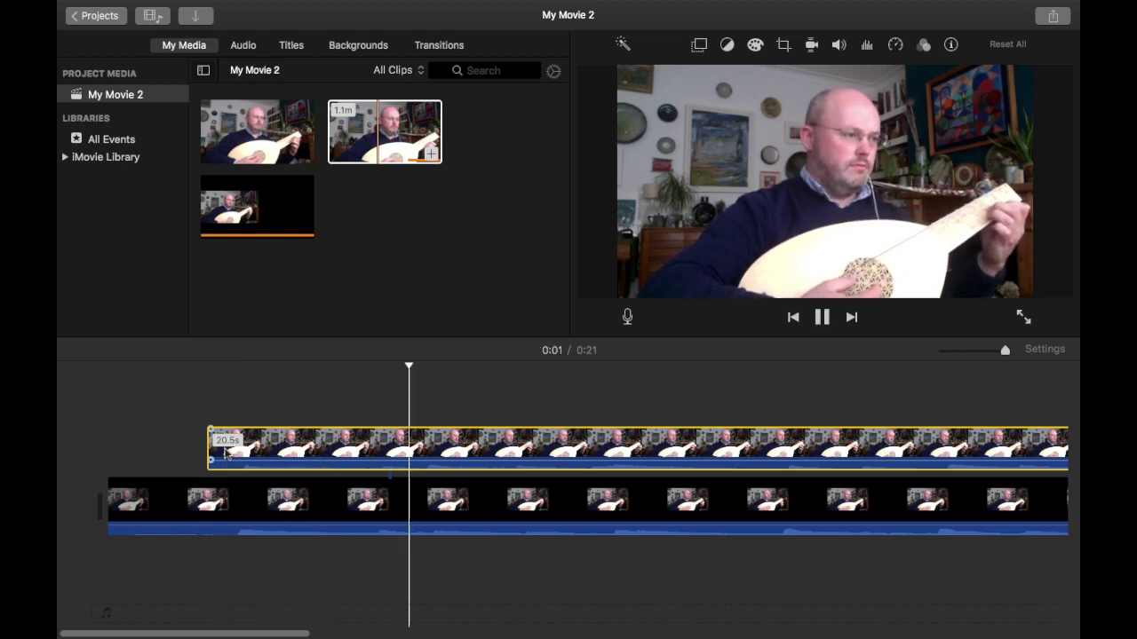
{"action": "key", "text": "space"}
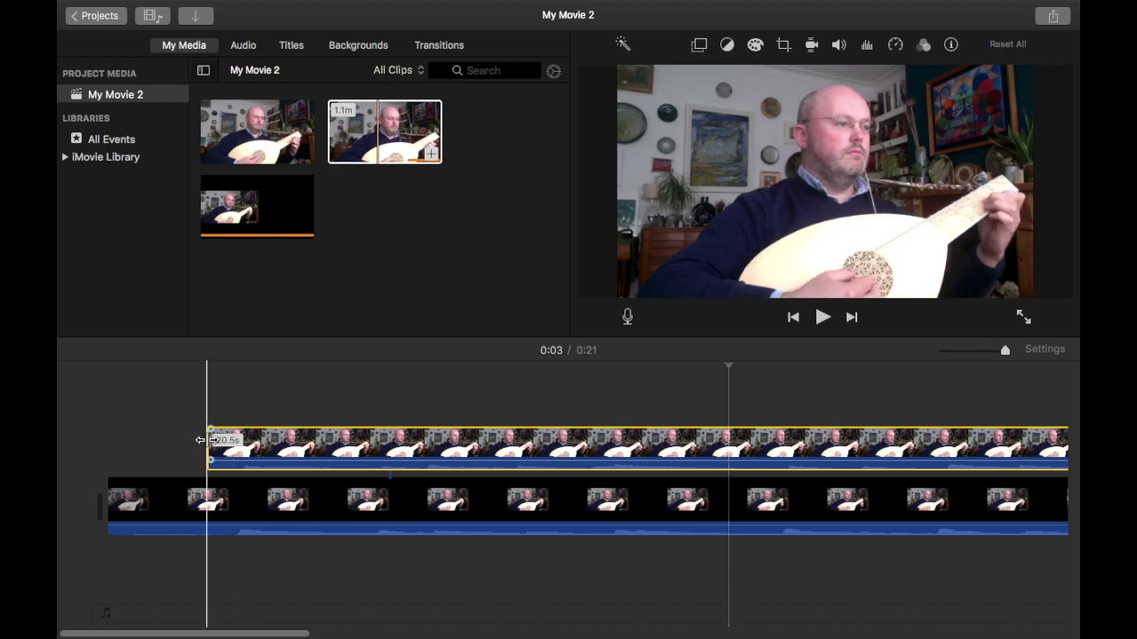
{"action": "left_click_drag", "start_coordinate": [204, 441], "coordinate": [107, 455]}
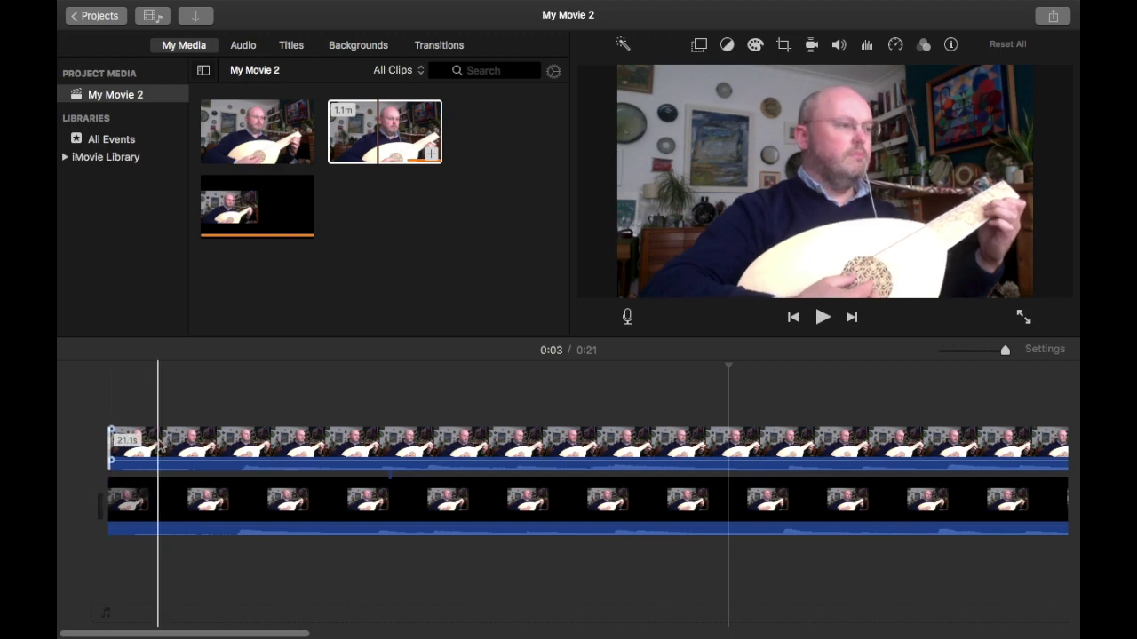
{"action": "left_click", "coordinate": [160, 446]}
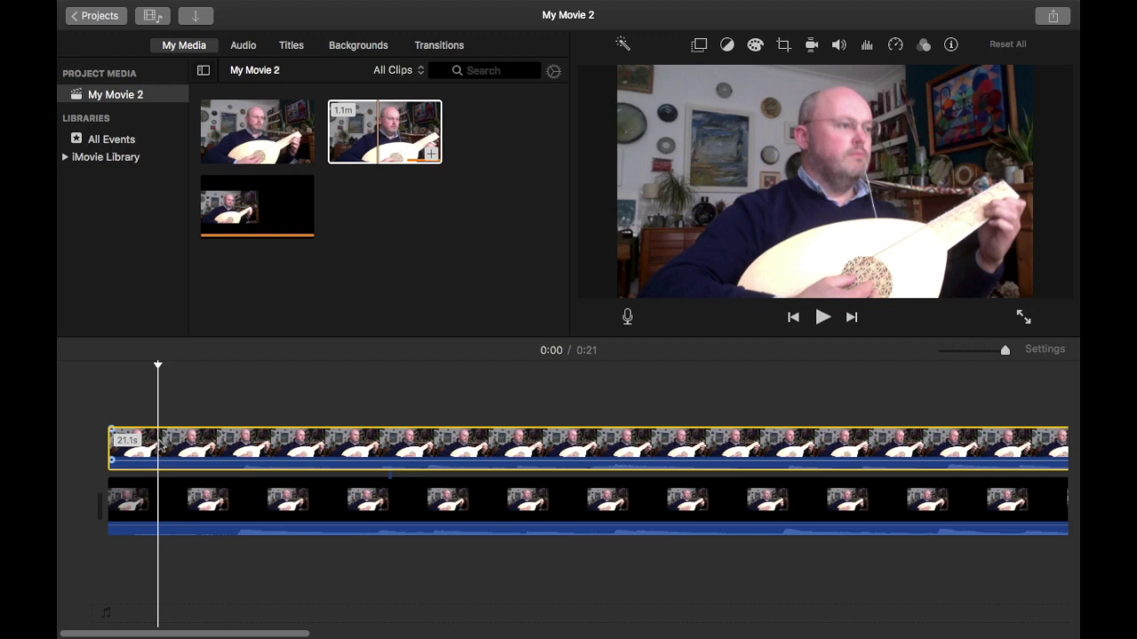
Apply Picture in Picture to the upper take and place the inset in the right half, level with the first take
{"action": "left_click", "coordinate": [698, 46]}
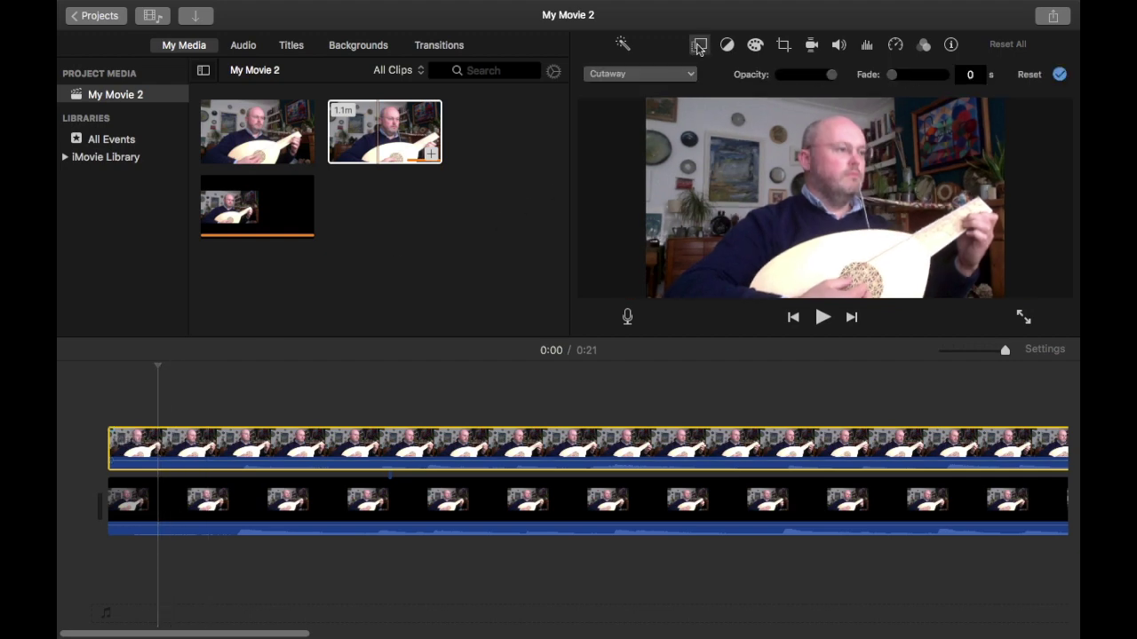
{"action": "left_click", "coordinate": [654, 75]}
{"action": "left_click", "coordinate": [631, 131]}
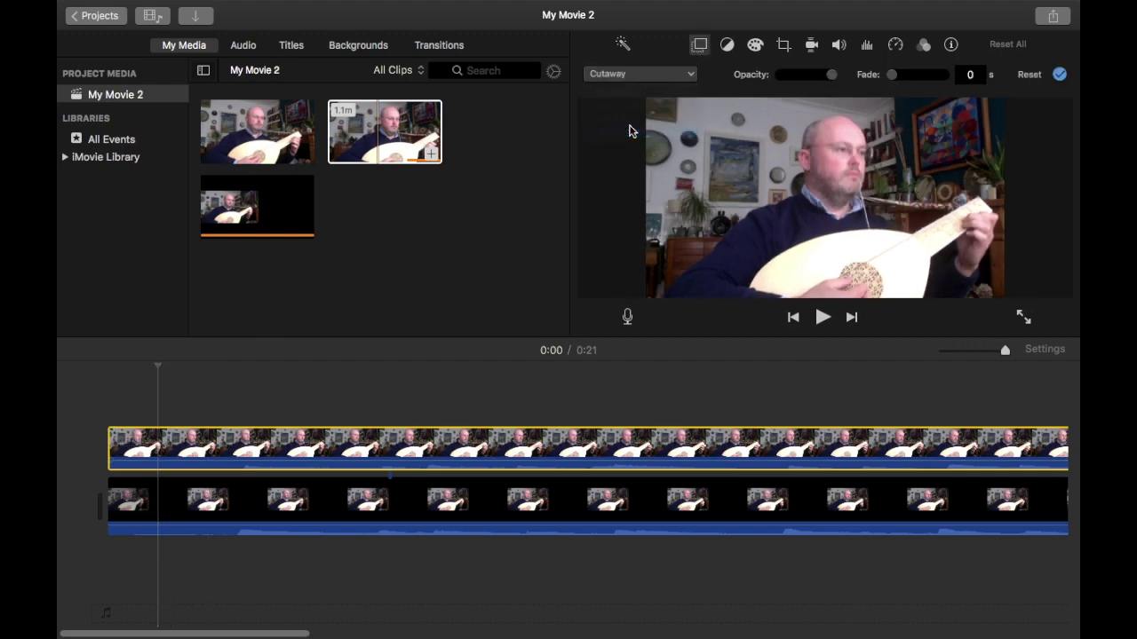
{"action": "left_click_drag", "start_coordinate": [895, 155], "coordinate": [829, 200]}
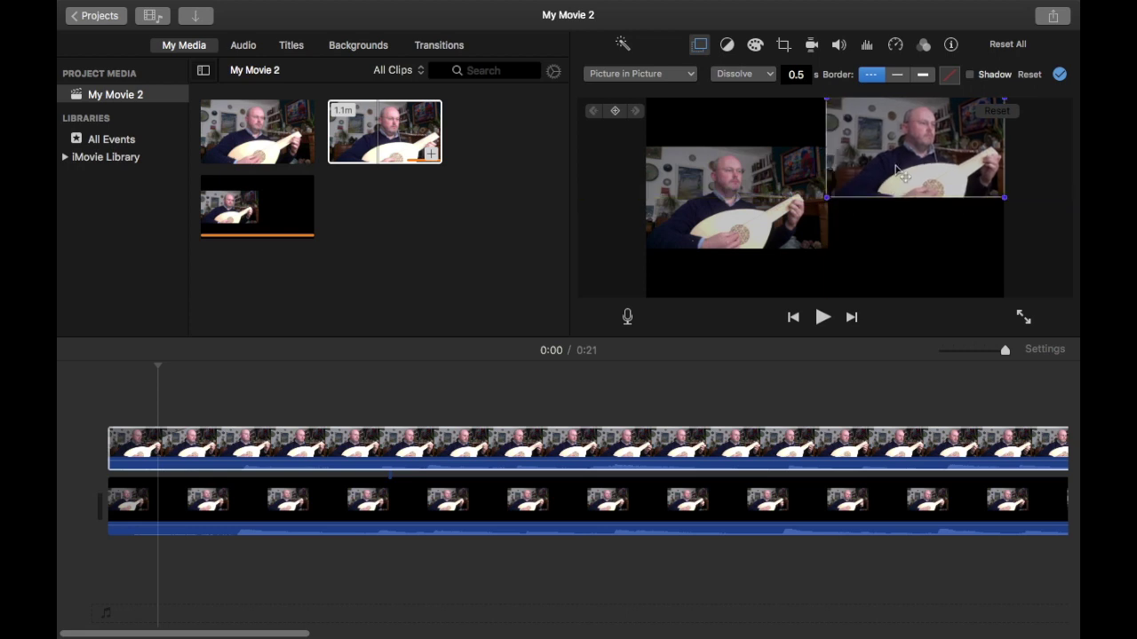
{"action": "left_click_drag", "start_coordinate": [897, 172], "coordinate": [896, 222]}
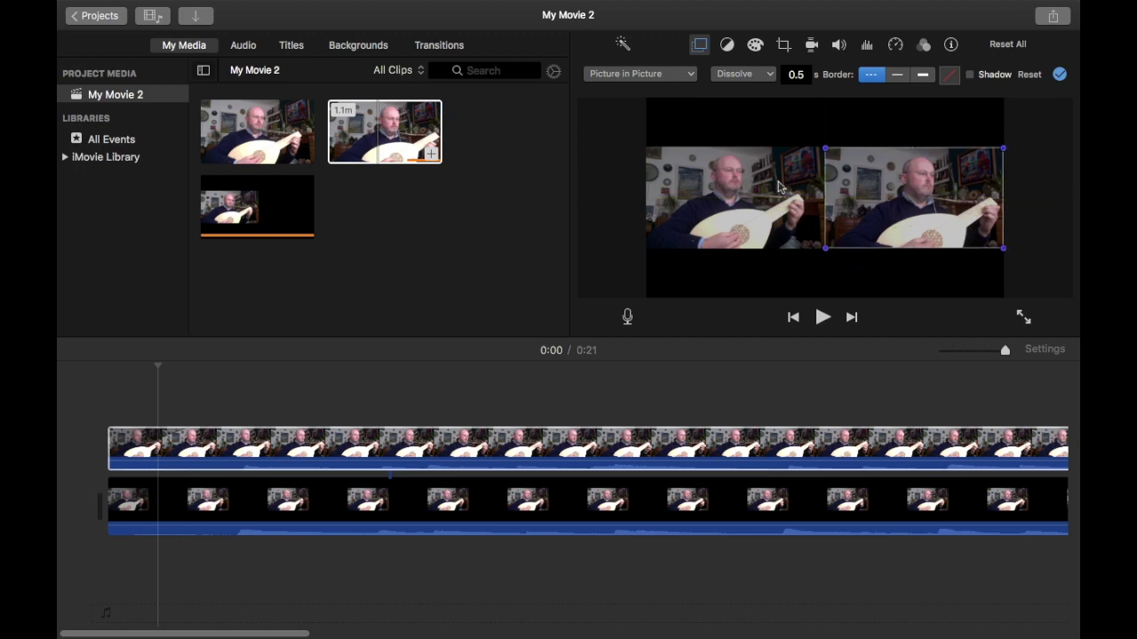
{"action": "left_click", "coordinate": [325, 440]}
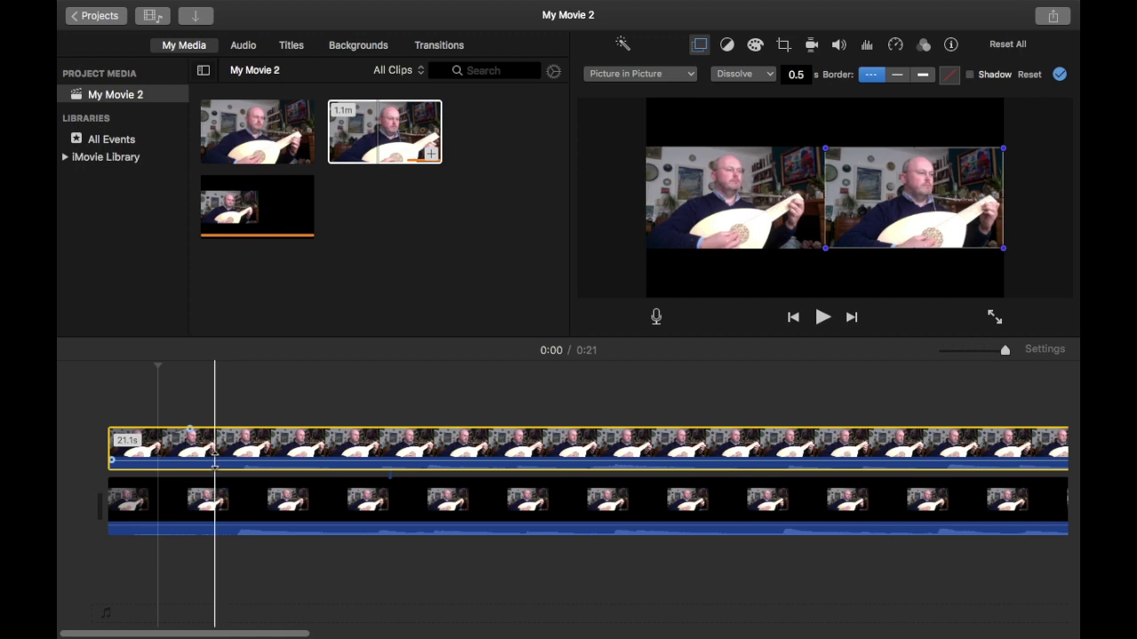
Drag the upper take's volume line to try louder levels, leaving it at 100%
{"action": "left_click_drag", "start_coordinate": [223, 458], "coordinate": [223, 462]}
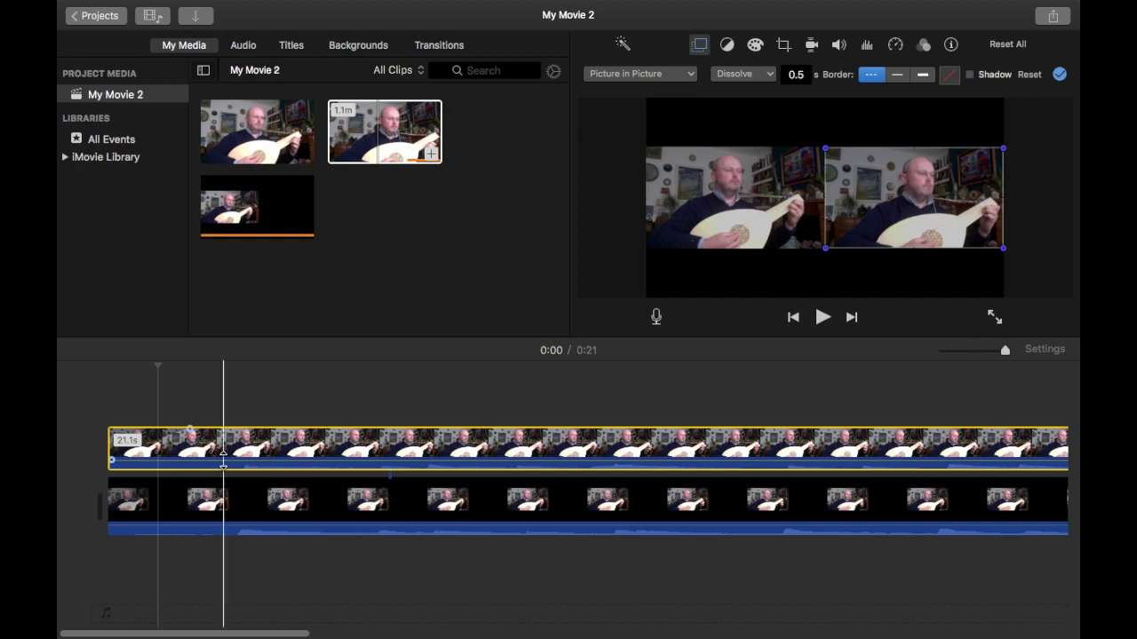
{"action": "left_click", "coordinate": [117, 501]}
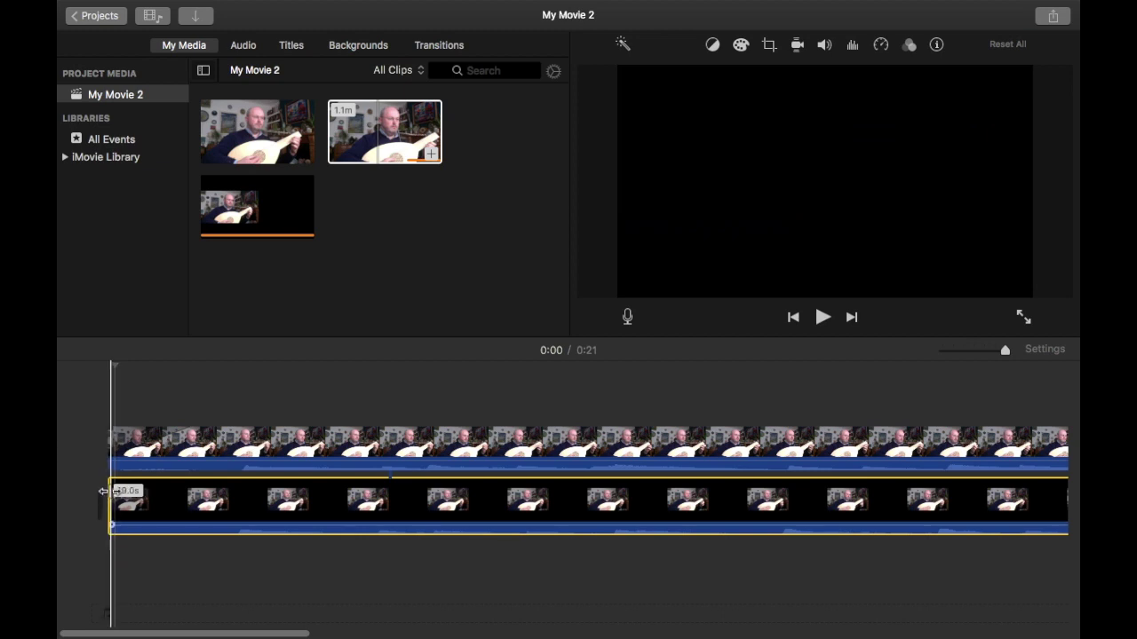
{"action": "key", "text": "space"}
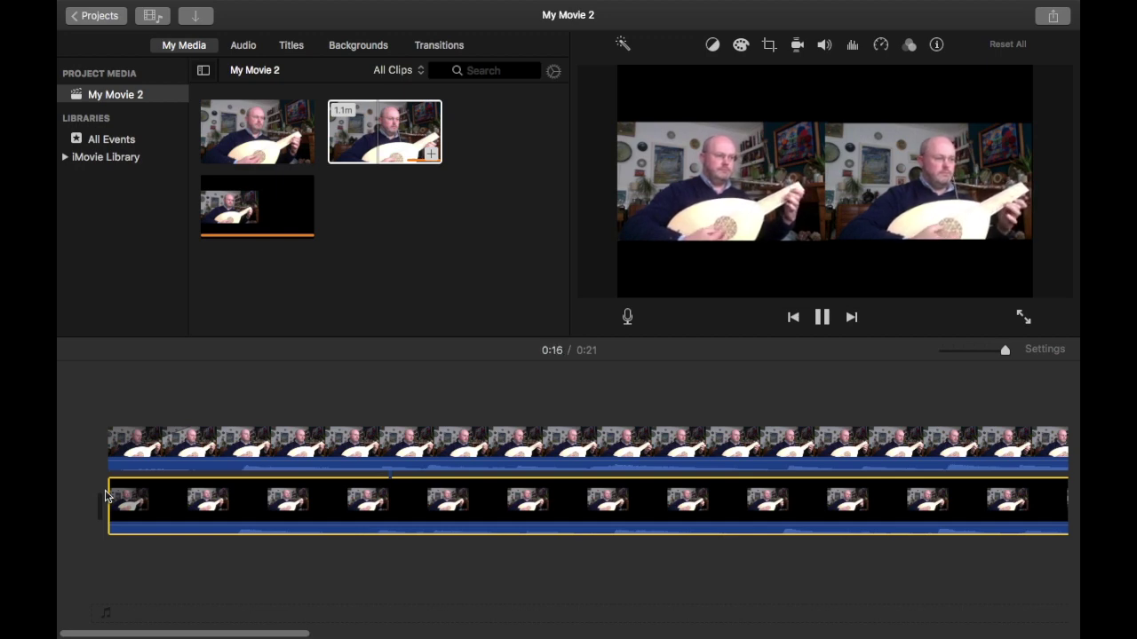
{"action": "key", "text": "space"}
{"action": "key", "text": "super+equal"}
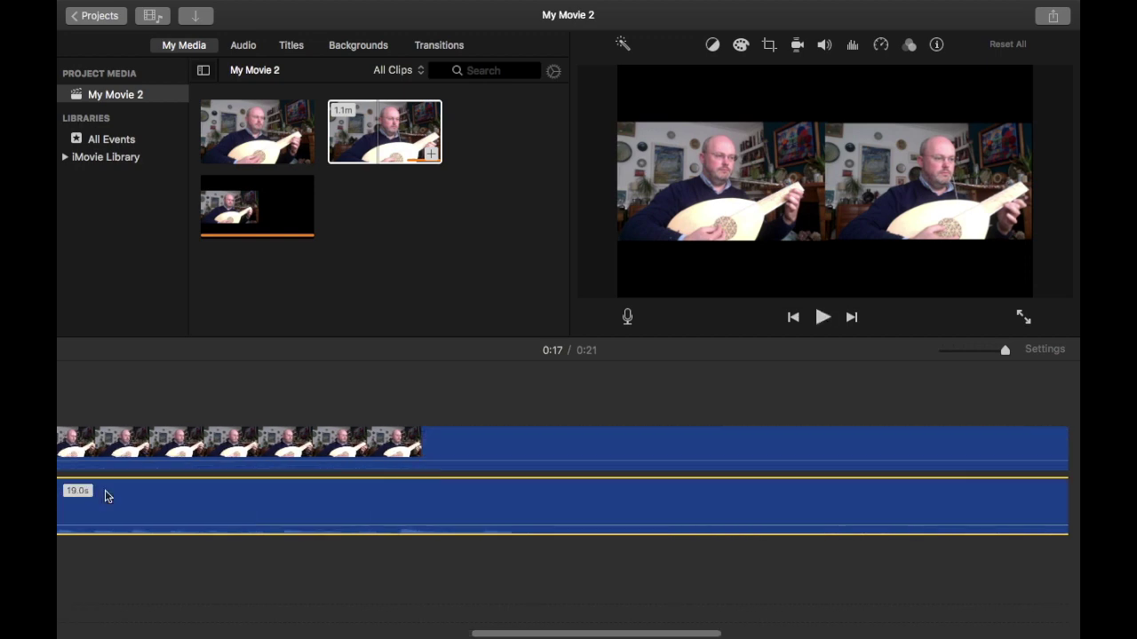